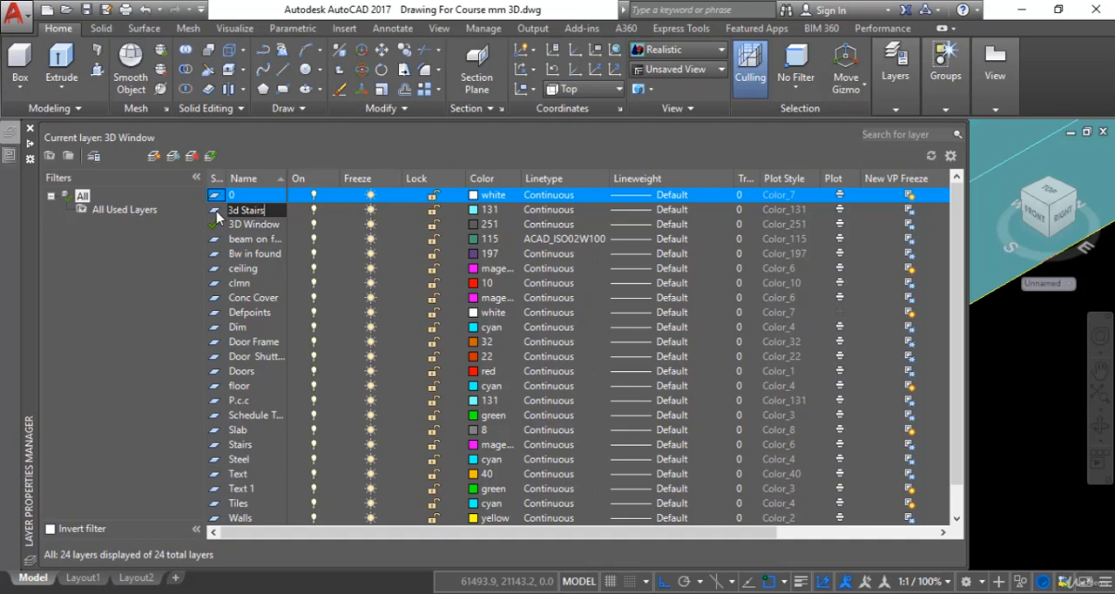
Name the new layer 3d Stairs and switch the model to the Top view.
key("Return")
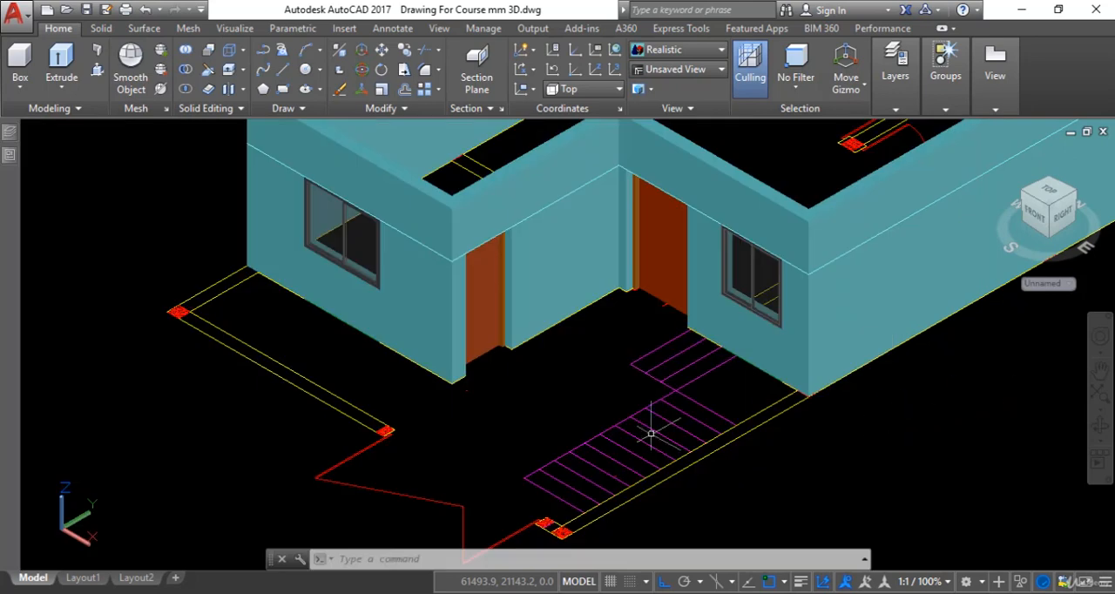
scroll(567, 440, "down", 3)
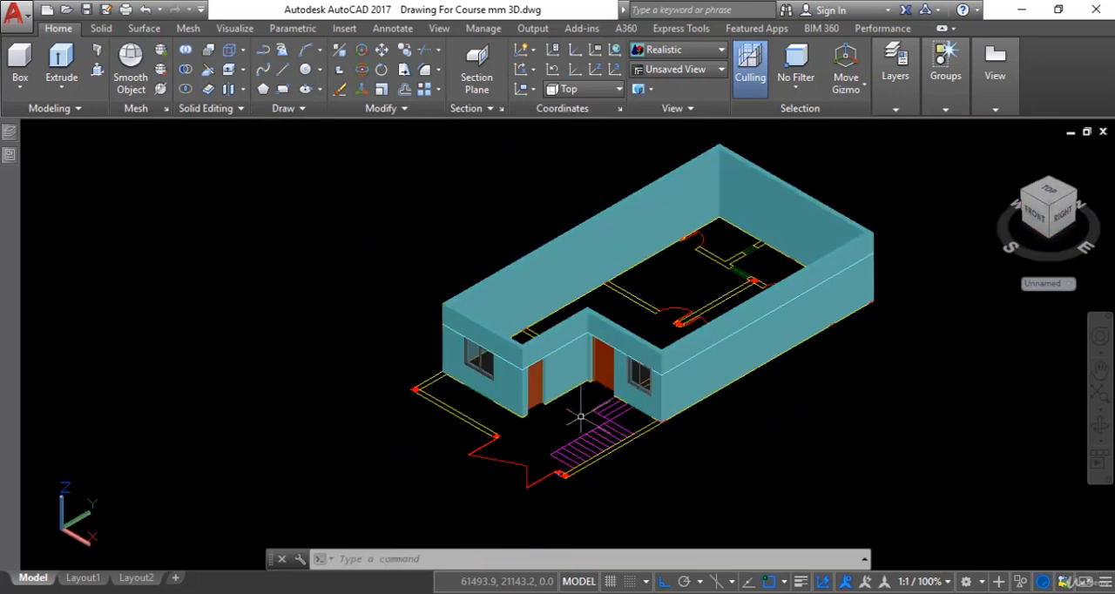
left_click(684, 70)
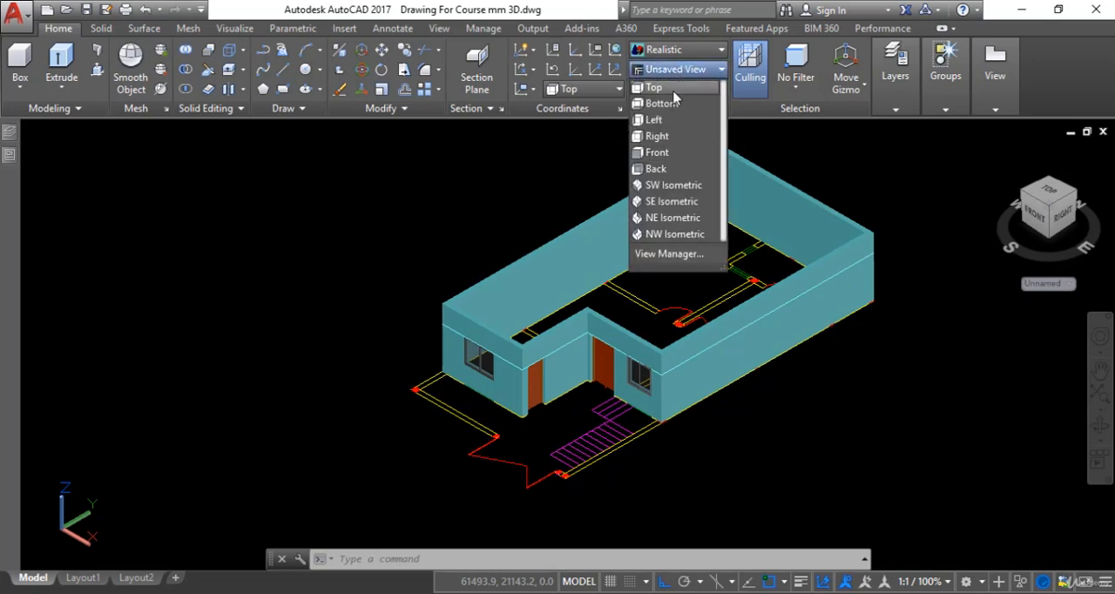
left_click(673, 93)
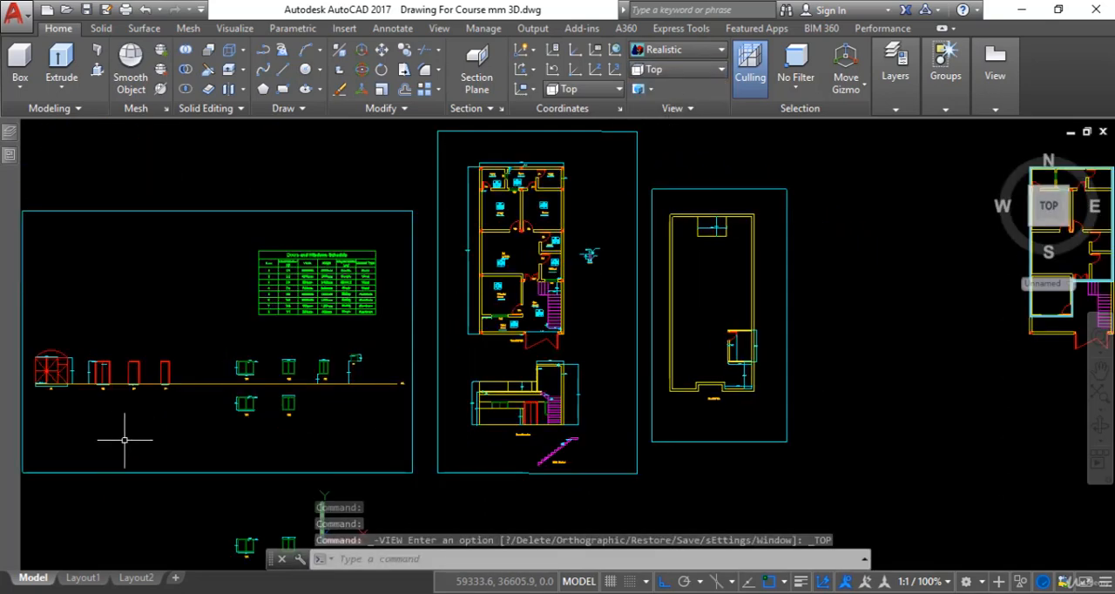
Examine the tread and riser dimensions in the stair section and the front elevation.
scroll(550, 435, "up", 4)
scroll(547, 433, "up", 6)
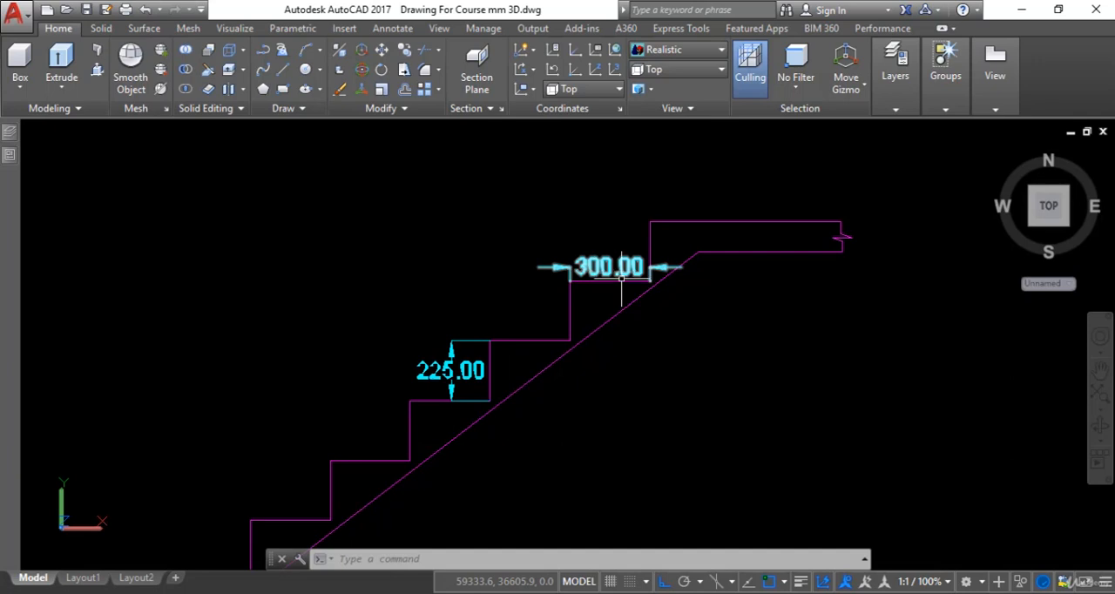
scroll(664, 322, "down", 8)
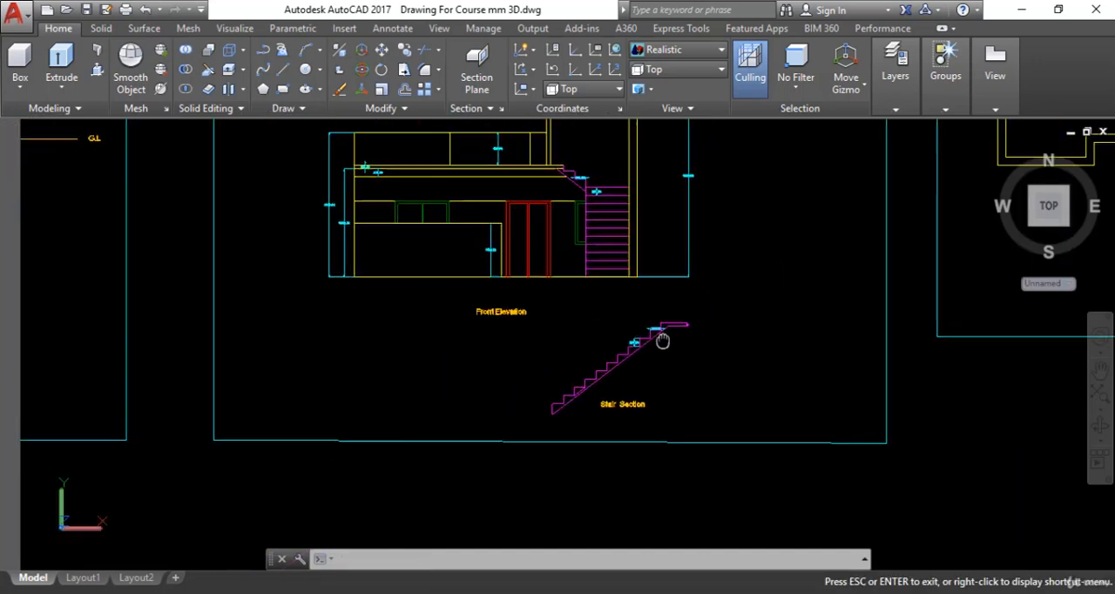
middle_click_drag(663, 341, 647, 404)
scroll(537, 218, "up", 6)
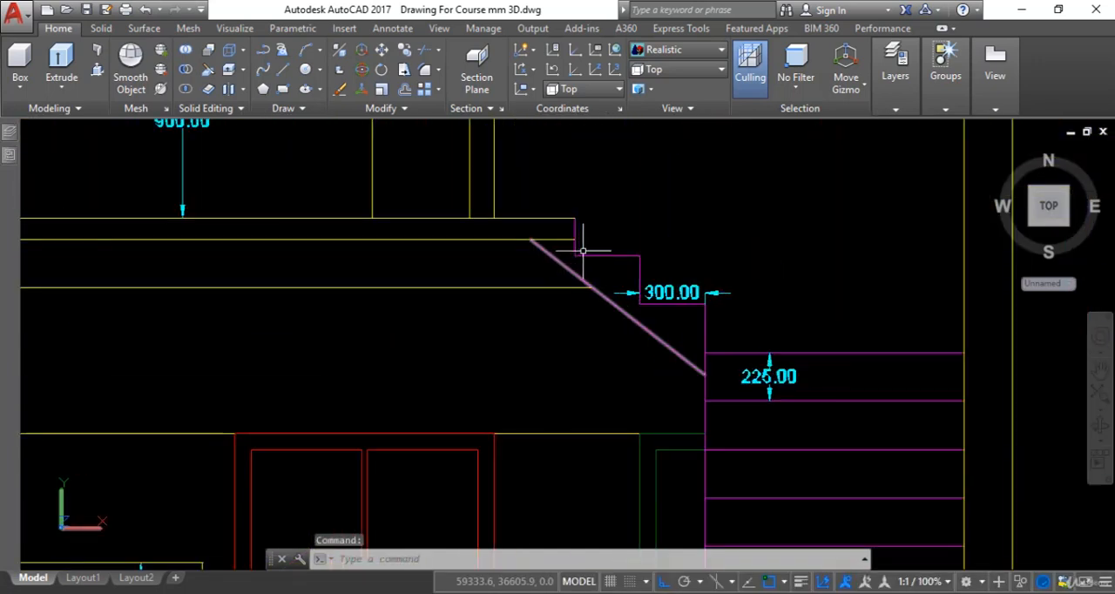
scroll(583, 251, "up", 2)
Measure the stairs' topmost riser in the front elevation with an aligned dimension and compare it with the typical riser dimension.
key("Escape")
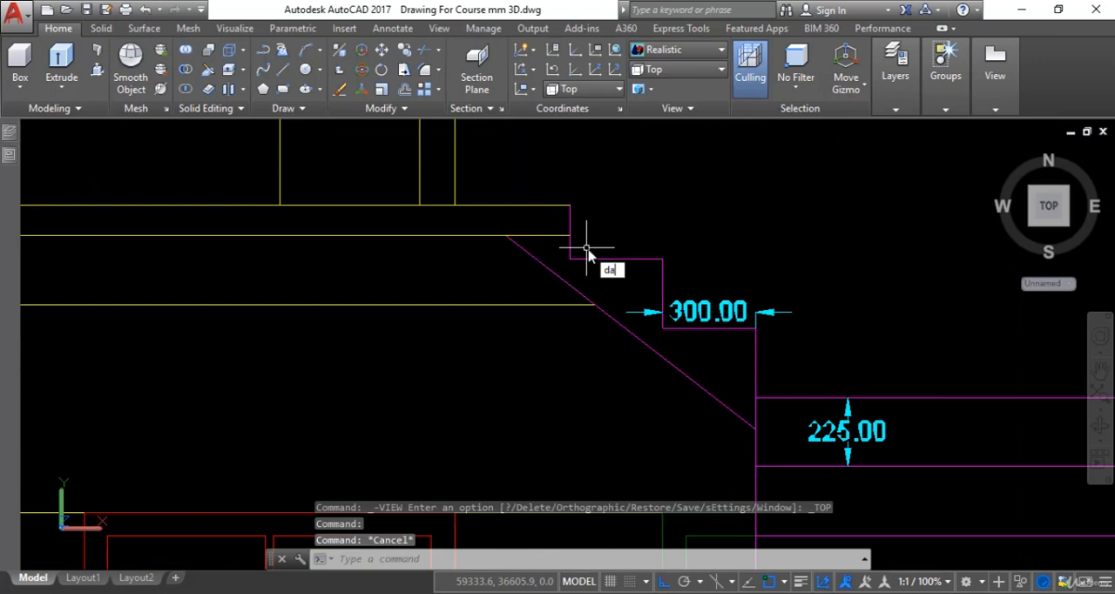
type(";")
key("Return")
key("Escape")
key("Escape")
type("da")
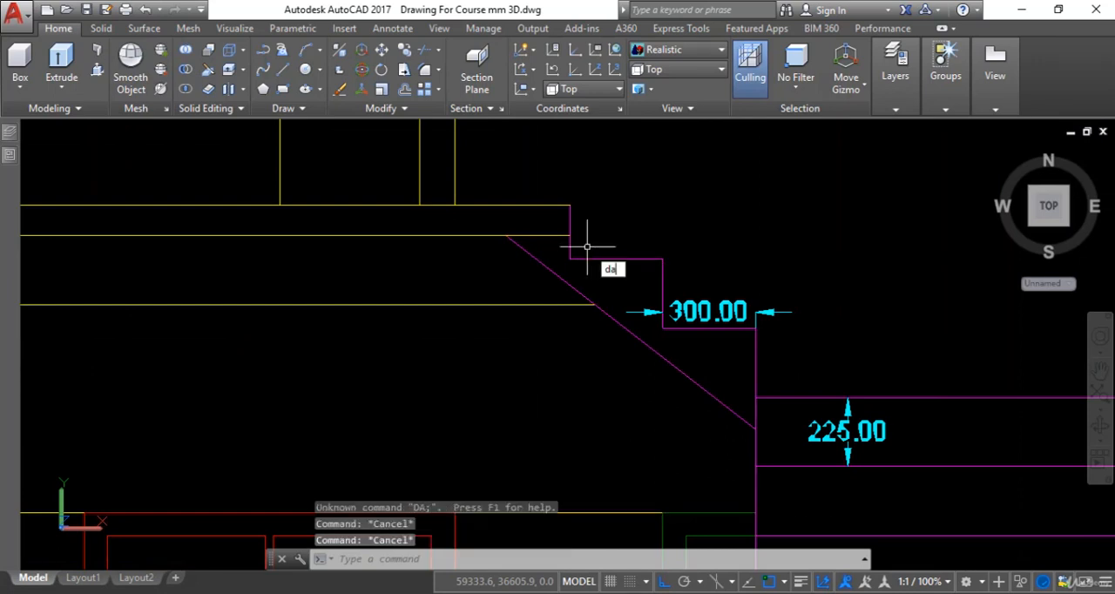
type("l")
key("Return")
left_click(571, 206)
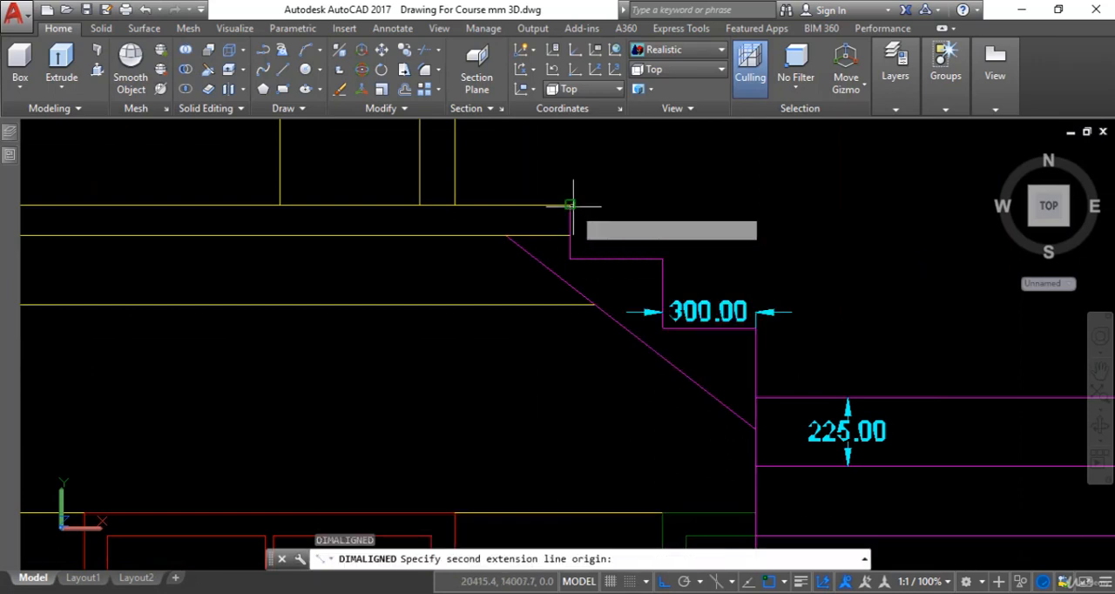
left_click(572, 258)
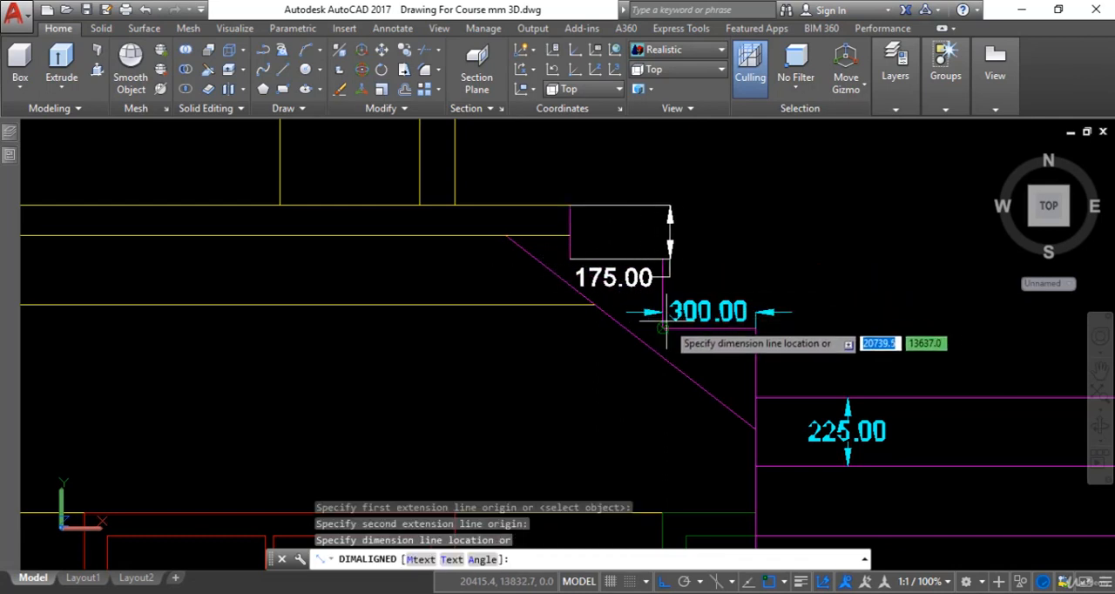
scroll(664, 328, "down", 1)
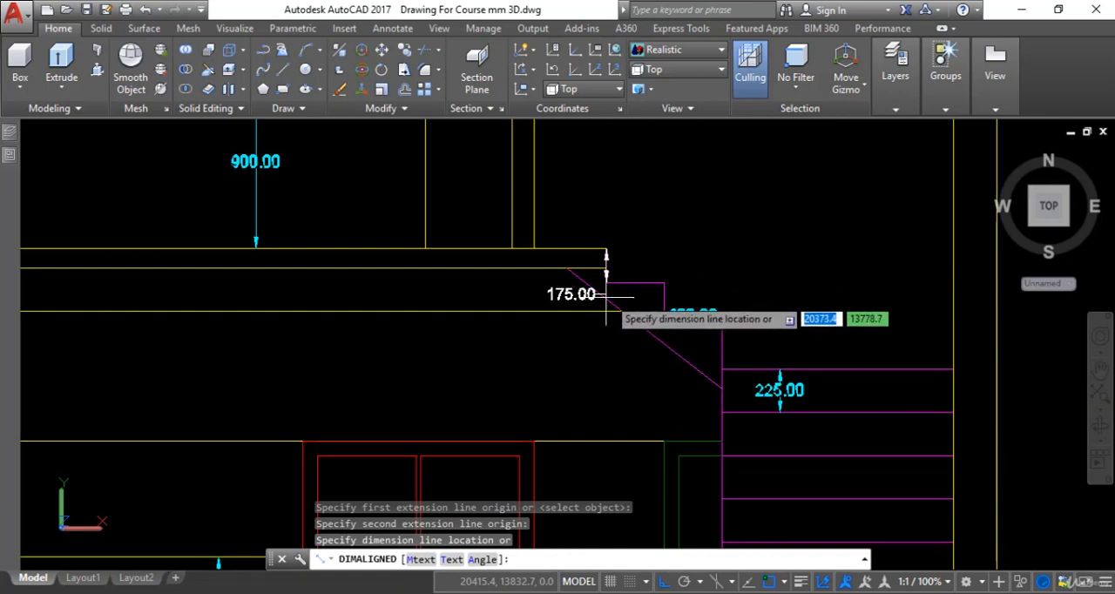
key("Escape")
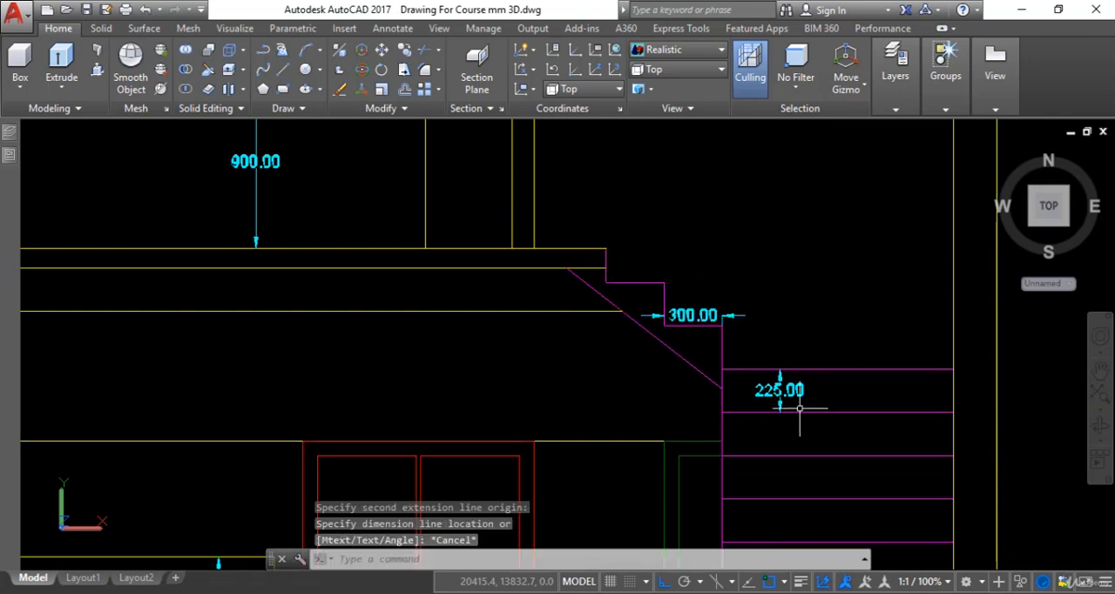
scroll(785, 397, "down", 2)
scroll(729, 364, "up", 4)
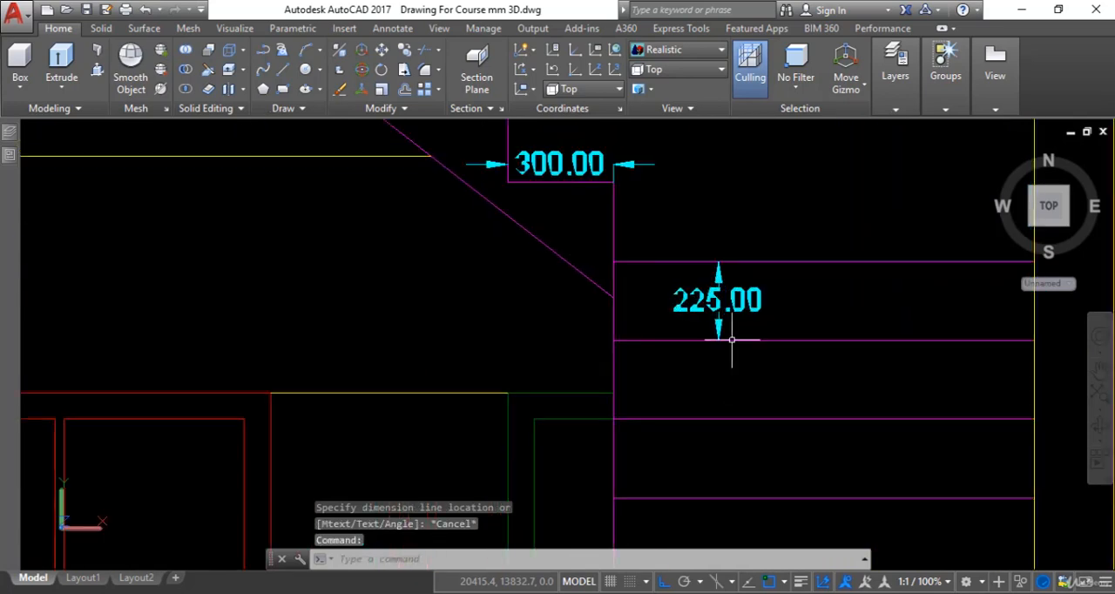
scroll(715, 315, "down", 10)
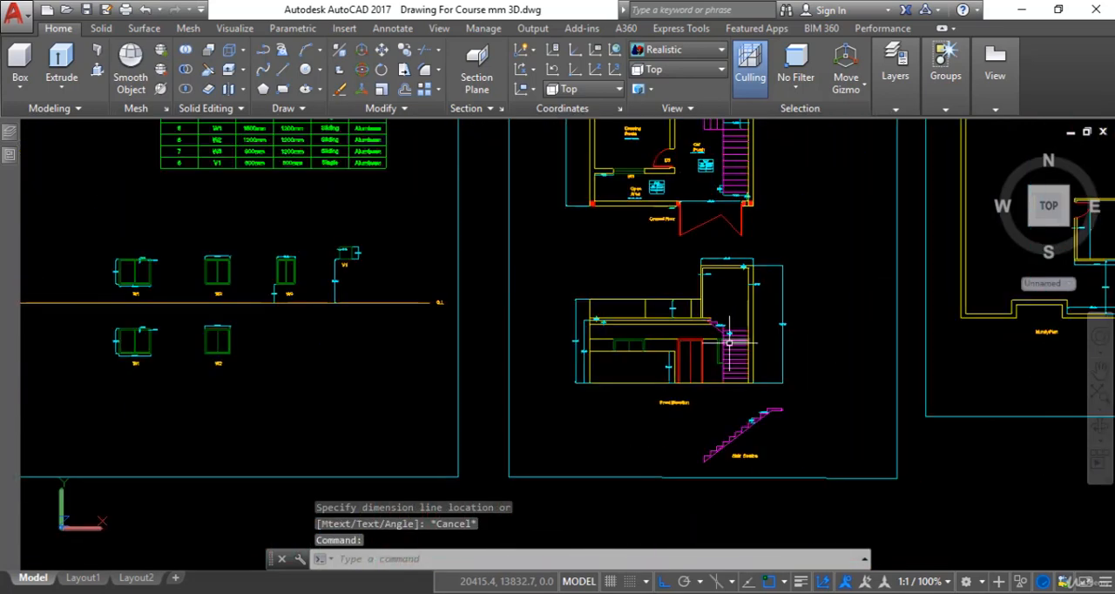
Set the 3d Stairs layer's color to index color 9.
middle_click_drag(697, 347, 679, 353)
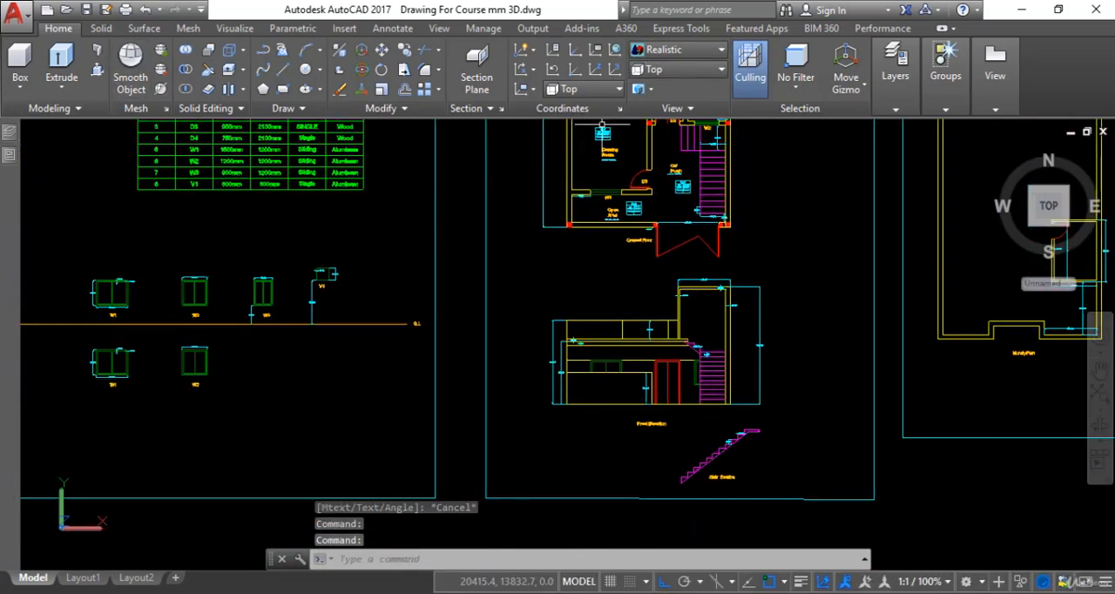
mouse_move(11, 140)
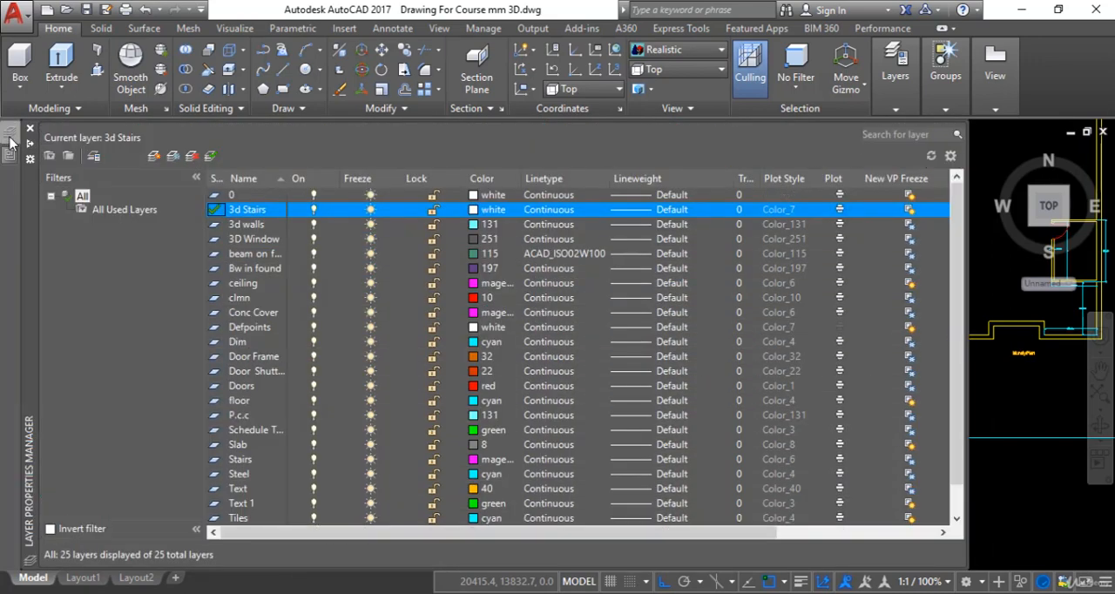
left_click(473, 210)
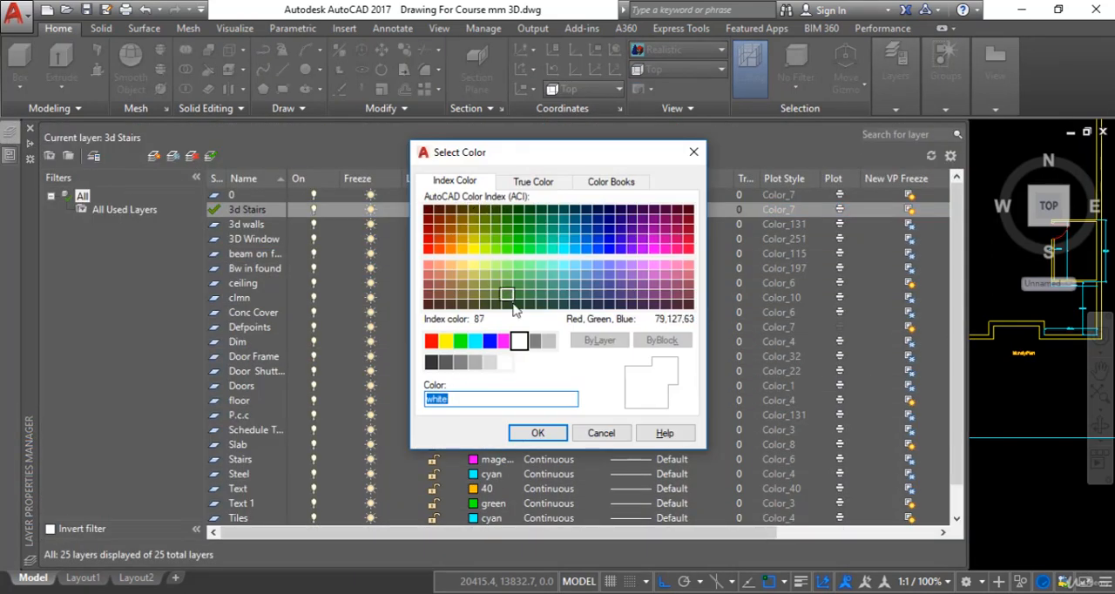
left_click(548, 340)
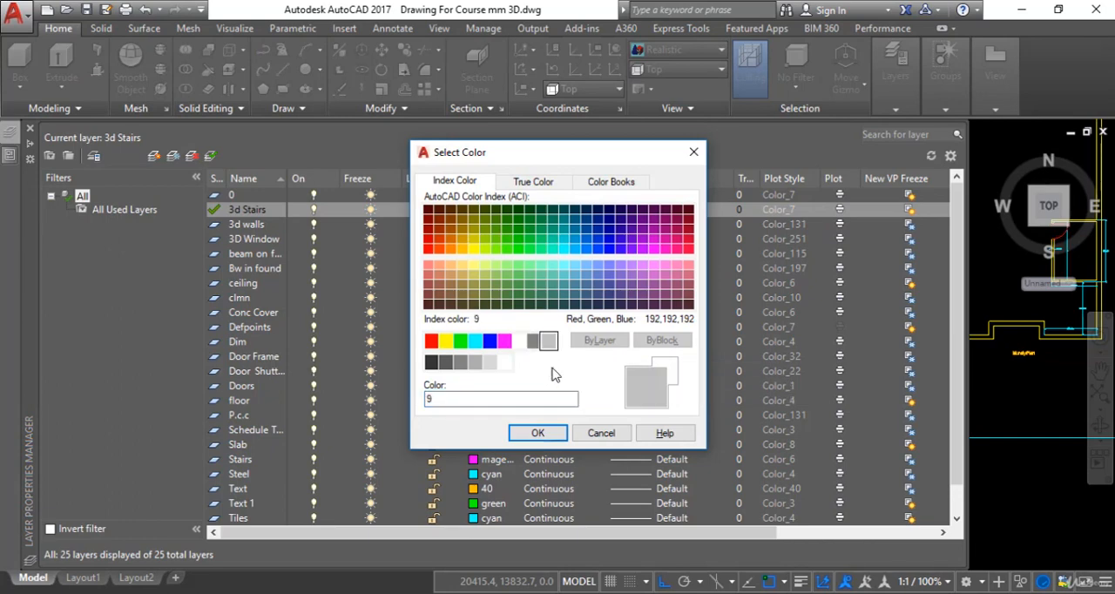
left_click(547, 434)
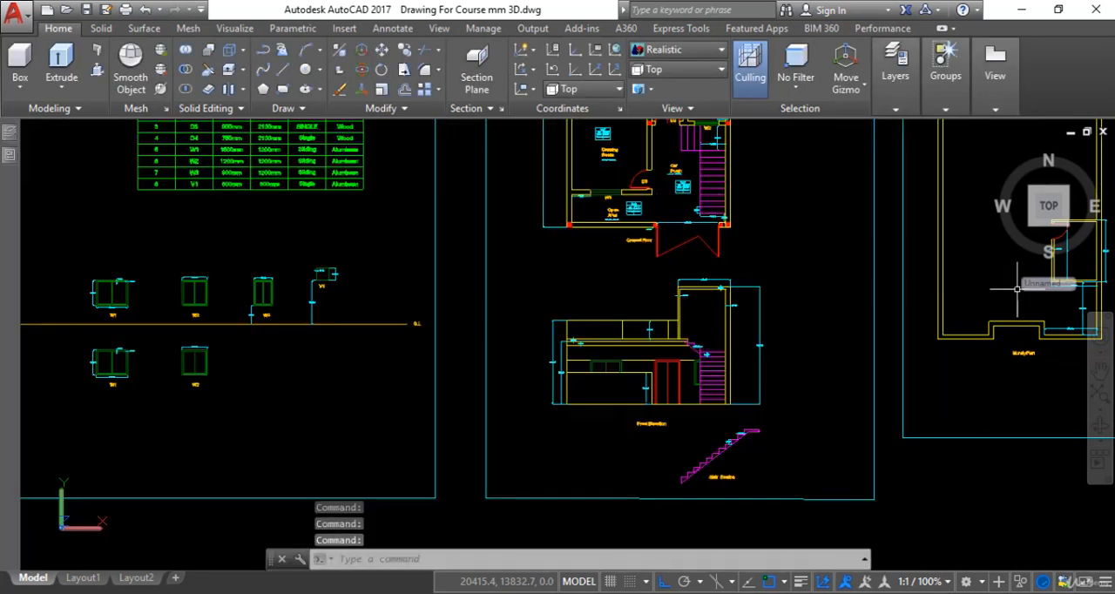
Switch the model to the SW Isometric view, focusing on the stair plan beside the building.
scroll(800, 416, "down", 4)
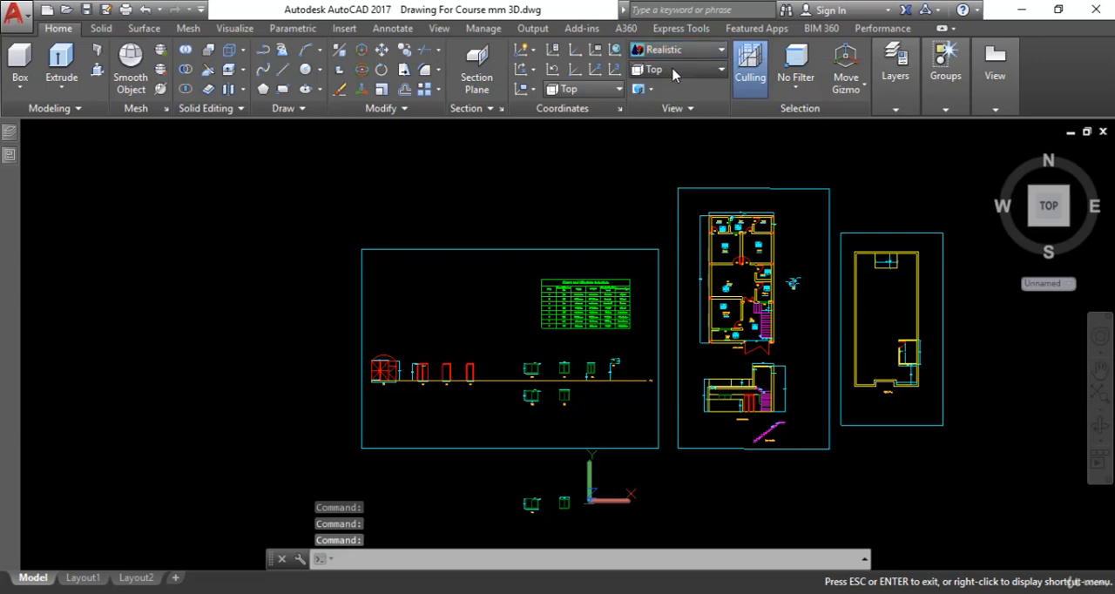
left_click(676, 68)
left_click(670, 186)
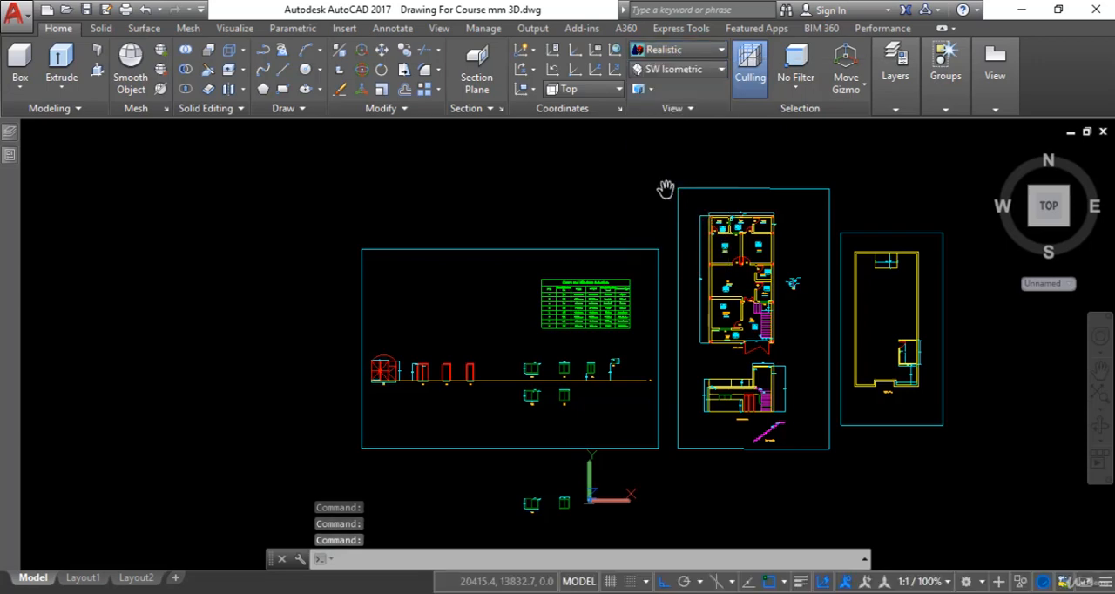
scroll(783, 224, "up", 5)
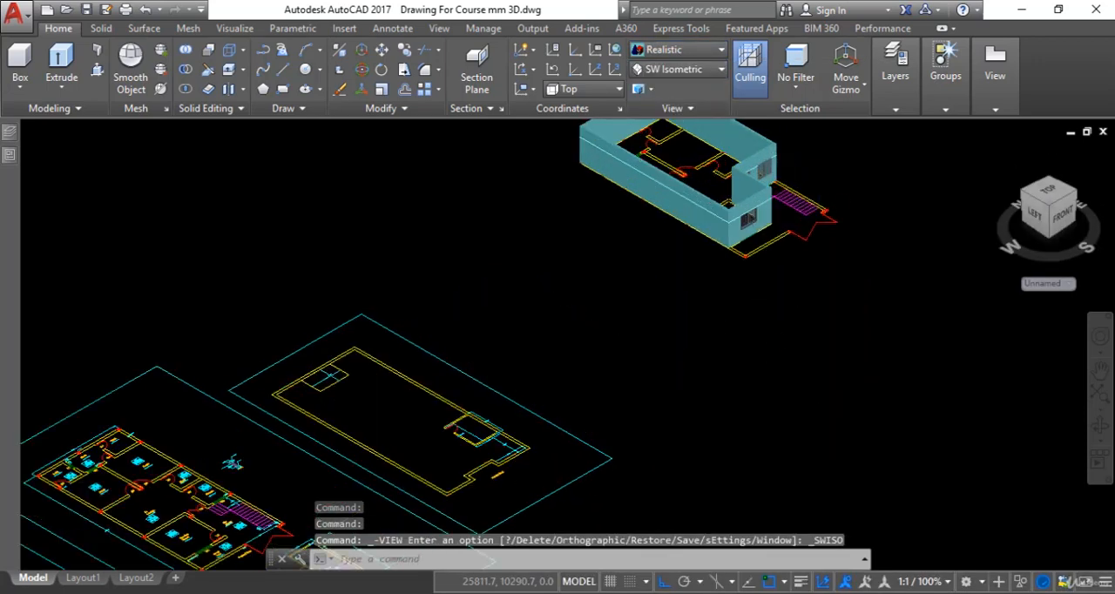
scroll(760, 291, "up", 3)
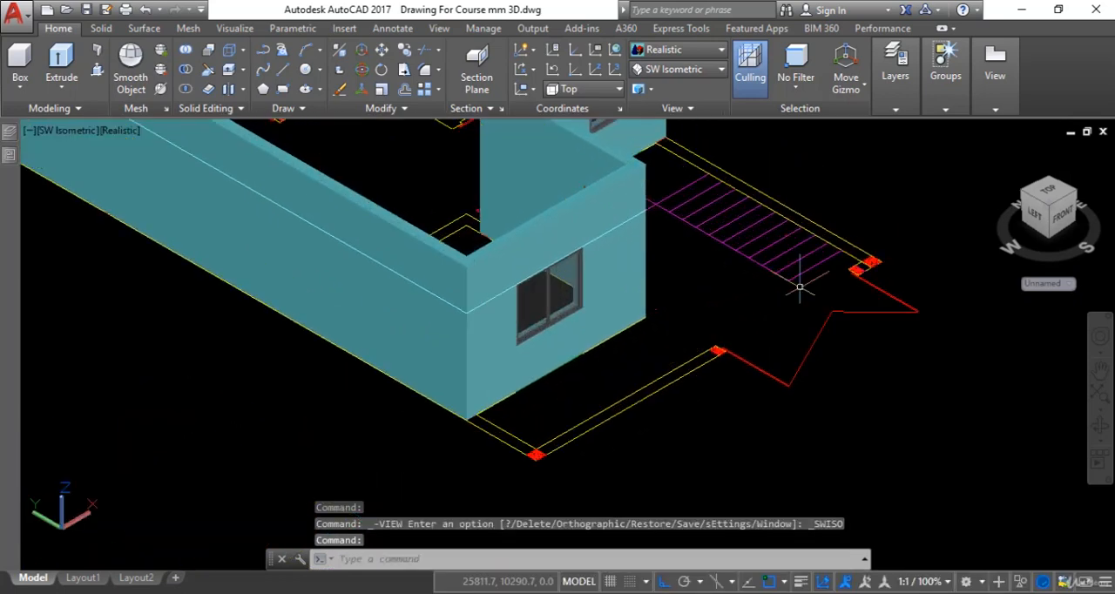
Model the bottom stair step as a box over the lowest tread of the stair plan, 225 mm high.
left_click(229, 135)
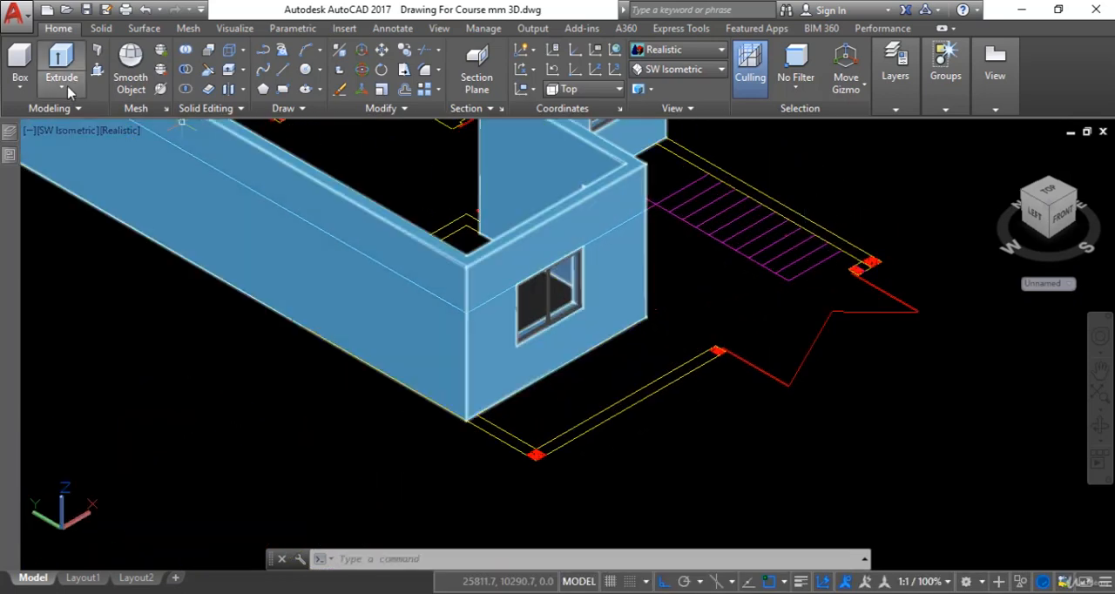
left_click(14, 63)
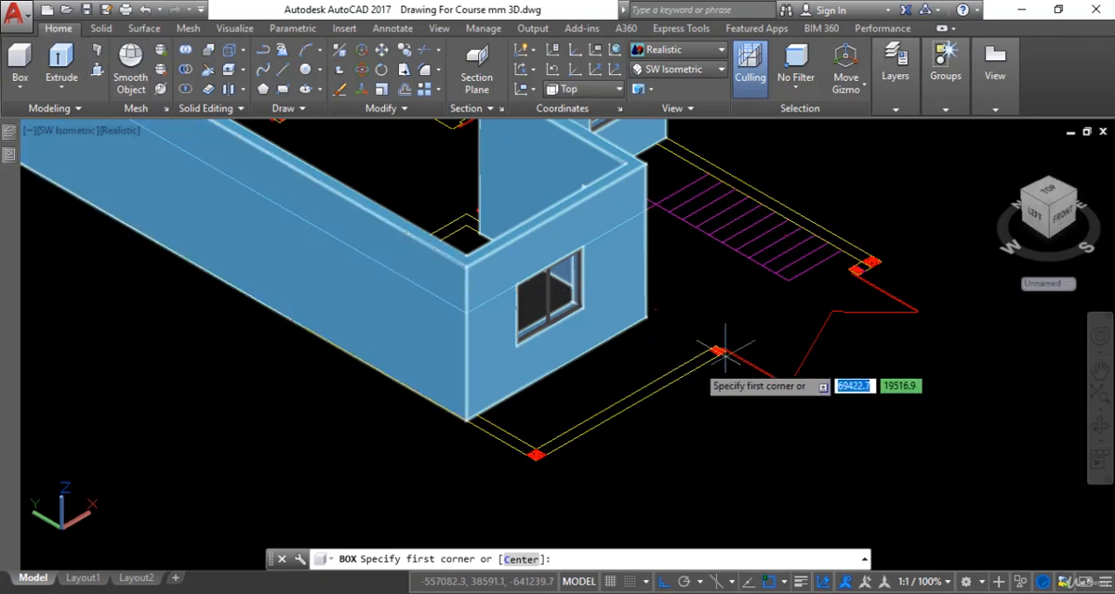
scroll(784, 313, "up", 2)
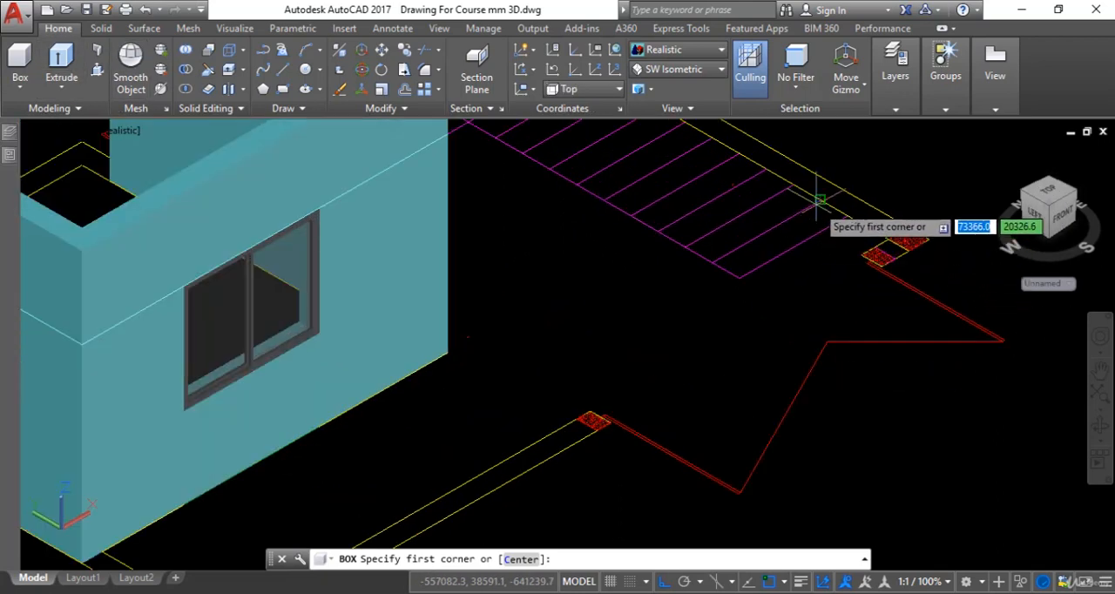
left_click(847, 217)
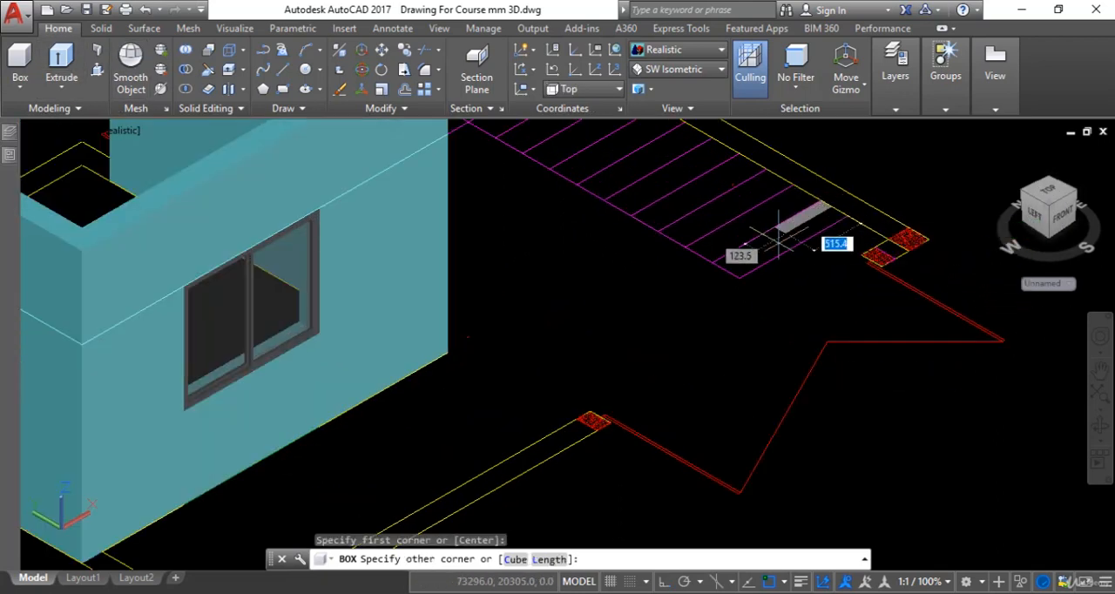
left_click(739, 277)
scroll(771, 300, "up", 4)
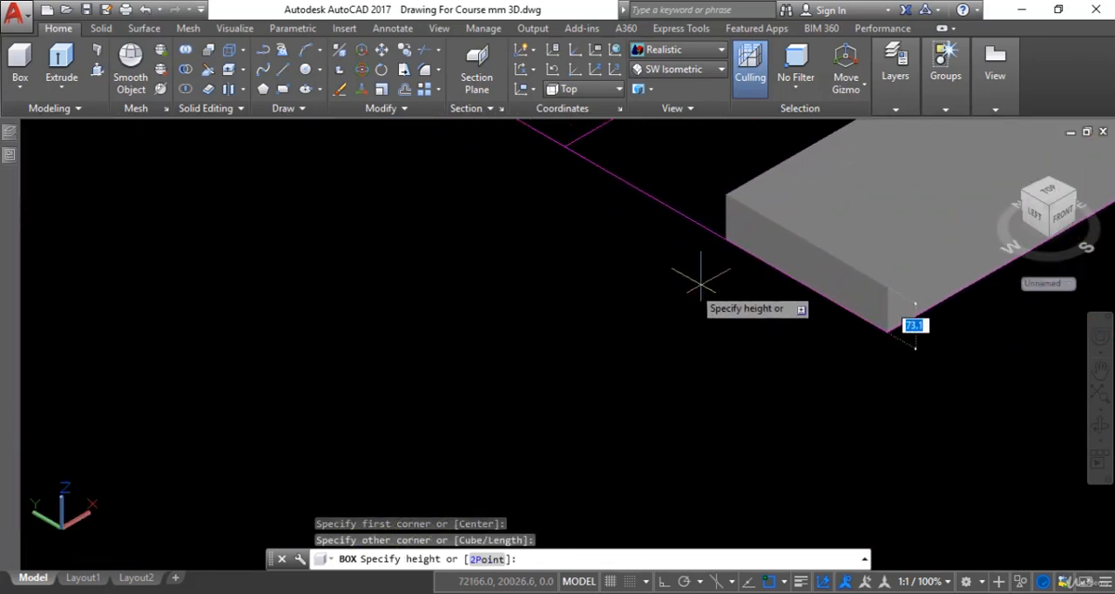
scroll(784, 284, "down", 4)
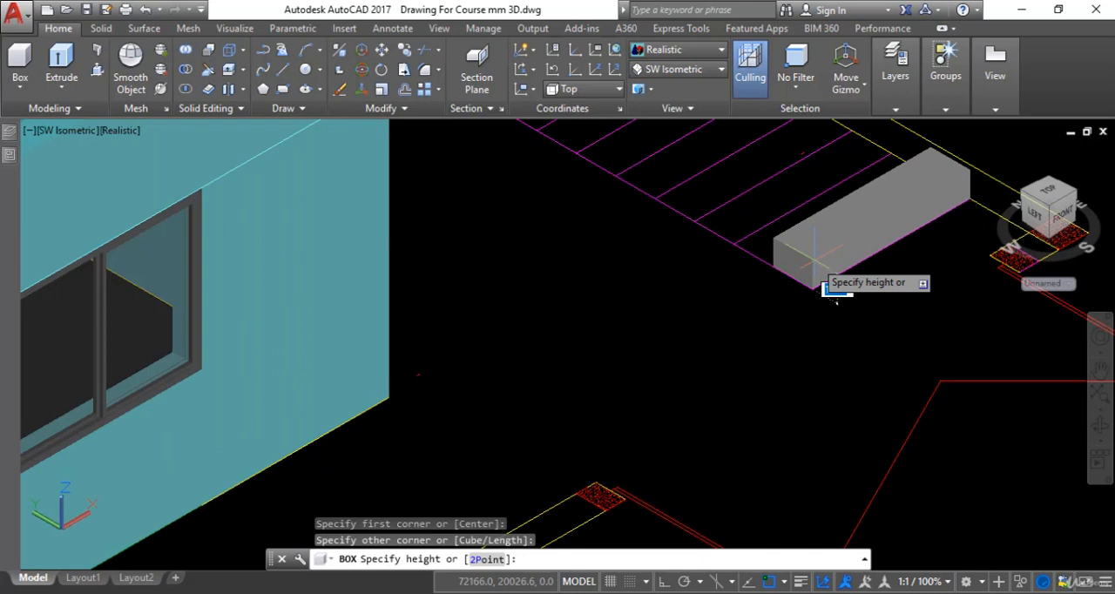
key("Return")
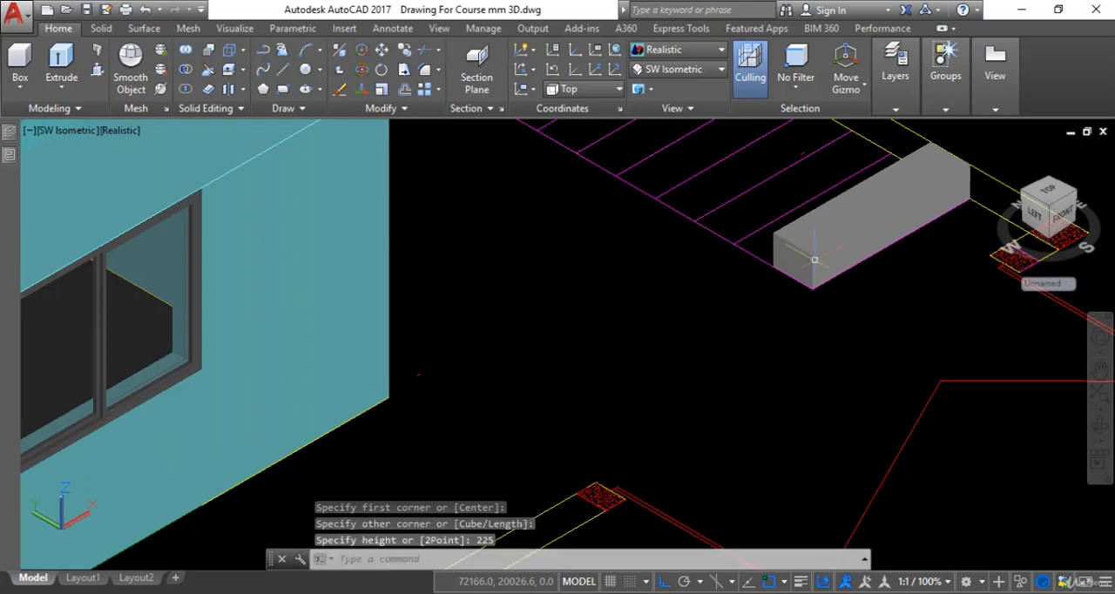
scroll(810, 262, "down", 3)
key("Escape")
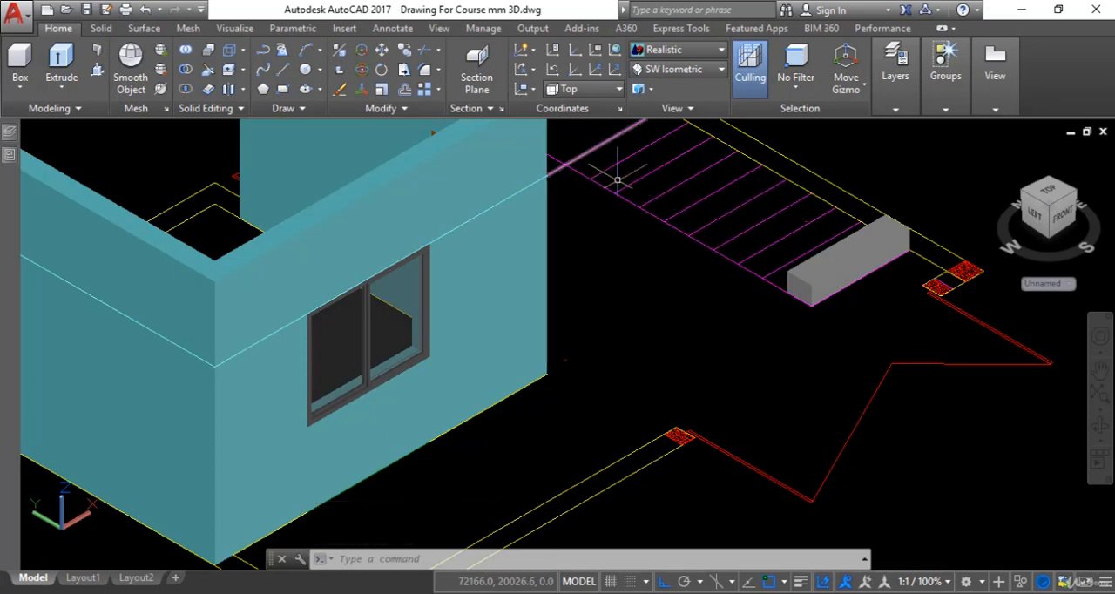
Copy the bottom stair box from its lower front corner to its upper rear corner to form the second step.
scroll(836, 323, "down", 3)
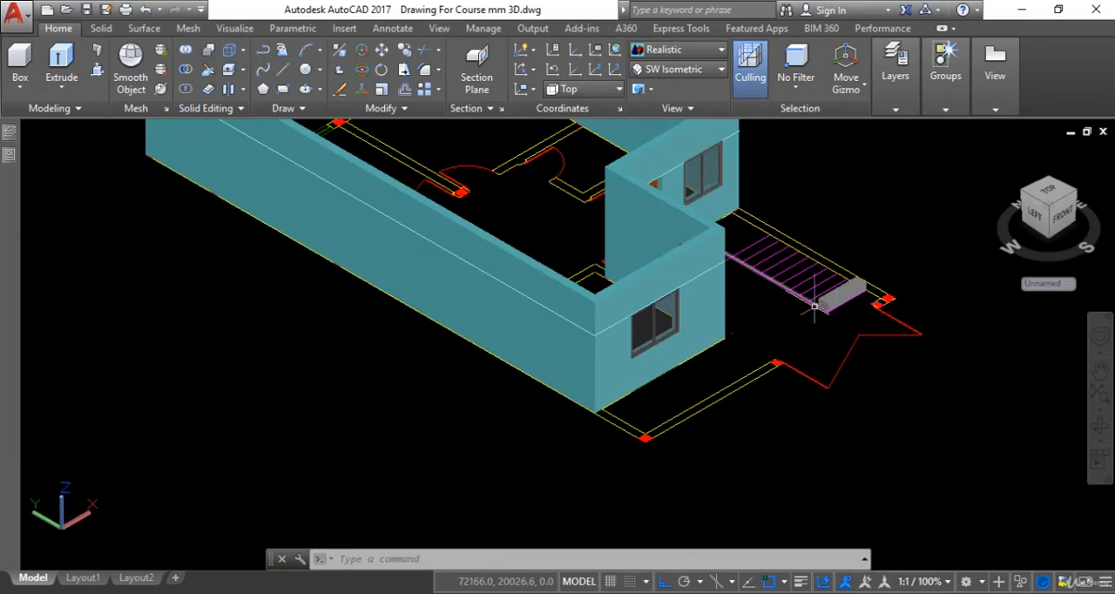
scroll(815, 305, "up", 4)
key("Escape")
key("Escape")
scroll(828, 318, "up", 2)
scroll(834, 328, "down", 2)
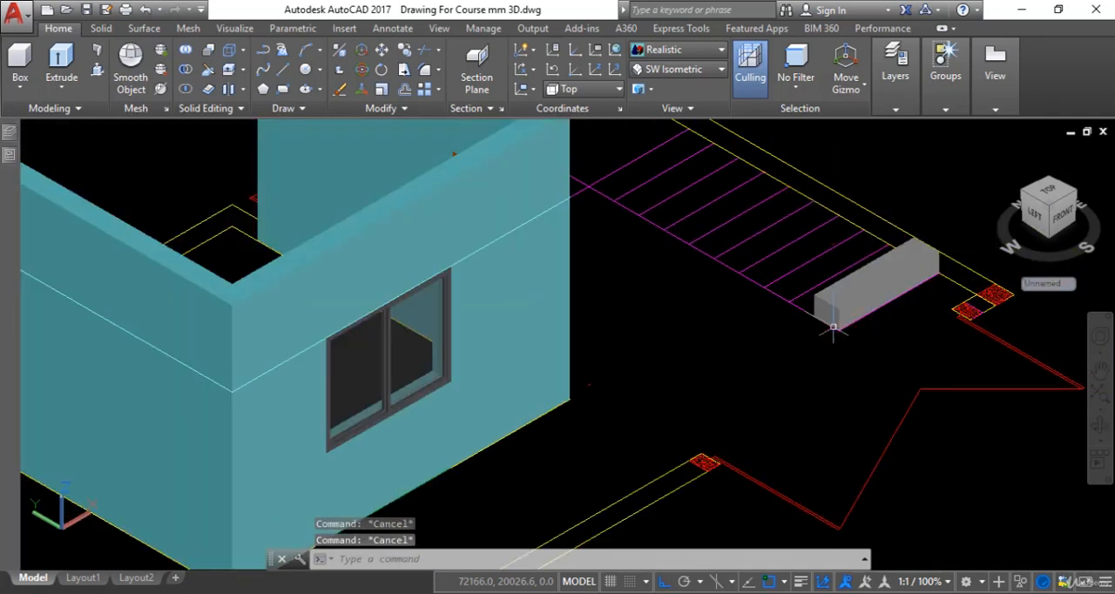
middle_click_drag(834, 328, 818, 373)
type("co")
key("Return")
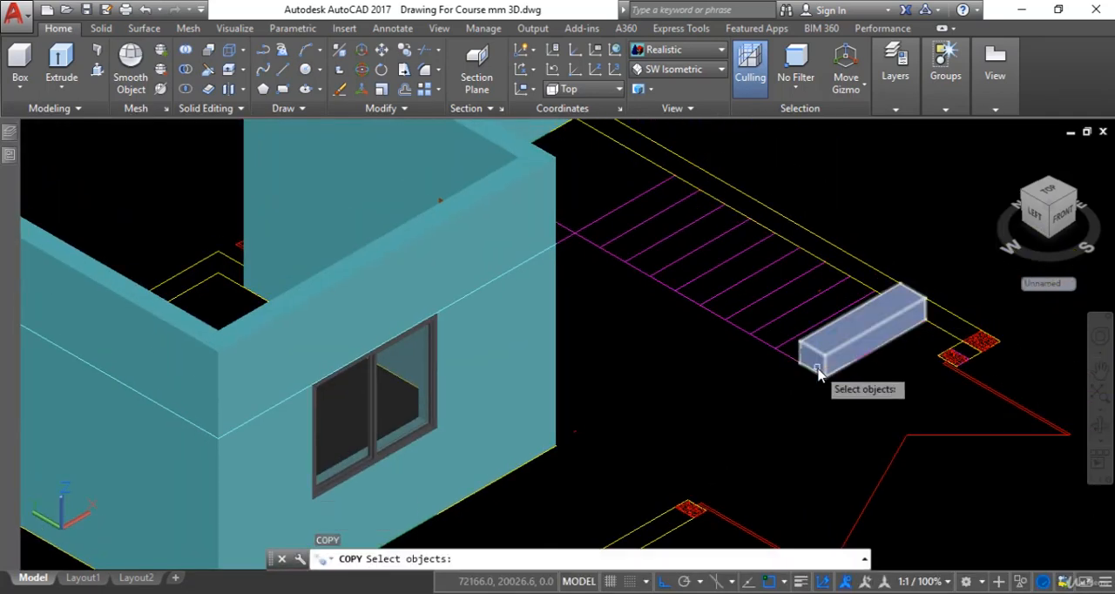
left_click(815, 367)
key("Return")
scroll(802, 376, "up", 3)
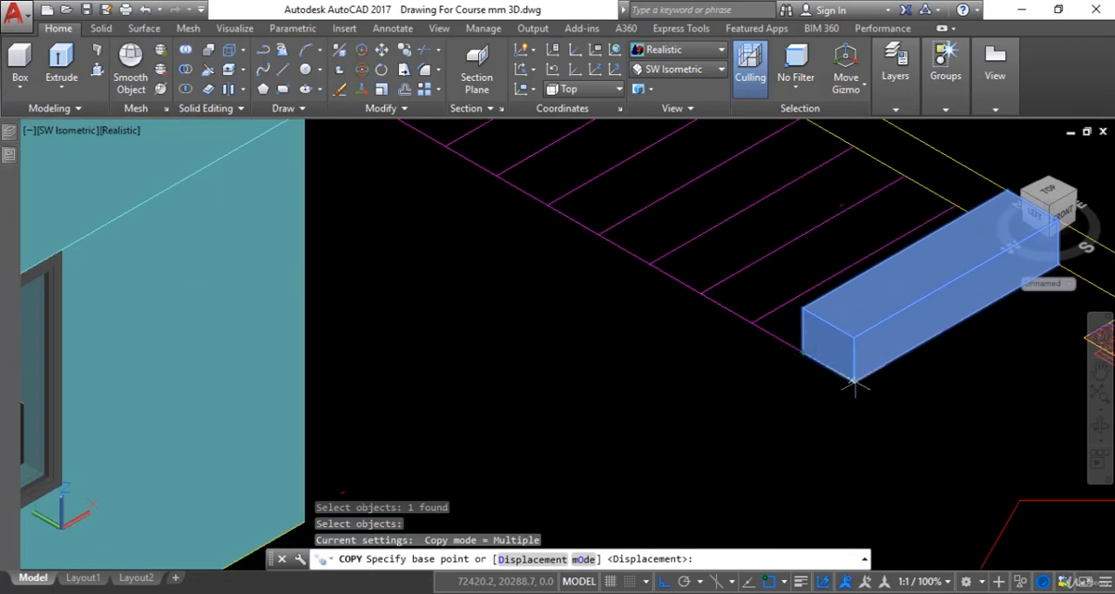
left_click(855, 380)
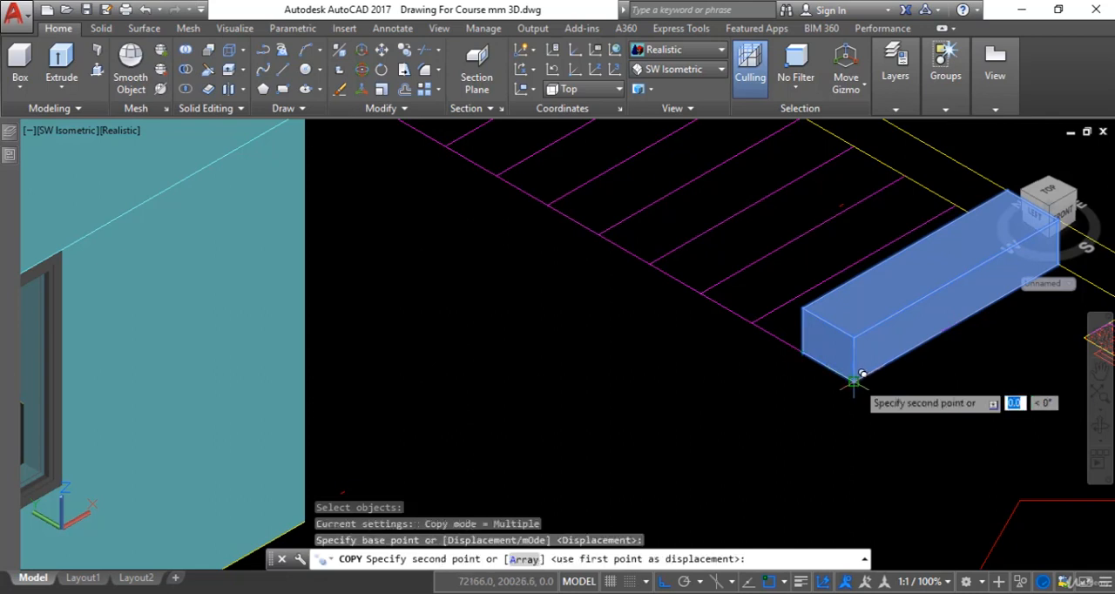
left_click(803, 307)
scroll(723, 386, "down", 4)
Place six more copies of the stair box up the flight, each starting at the previous step's upper rear corner.
middle_click_drag(723, 386, 736, 427)
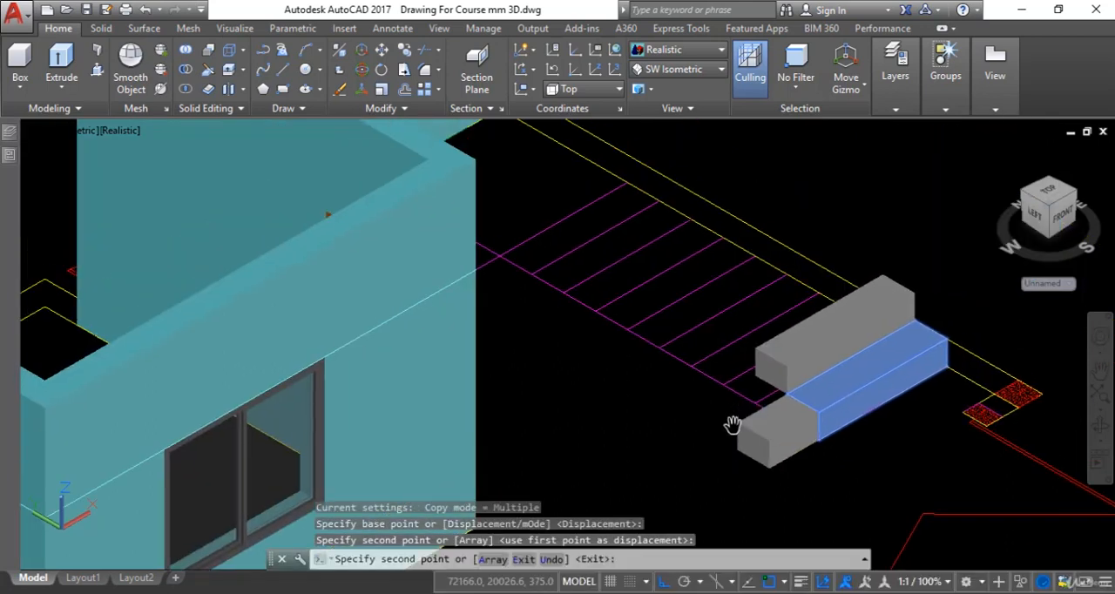
scroll(737, 418, "up", 3)
left_click(778, 320)
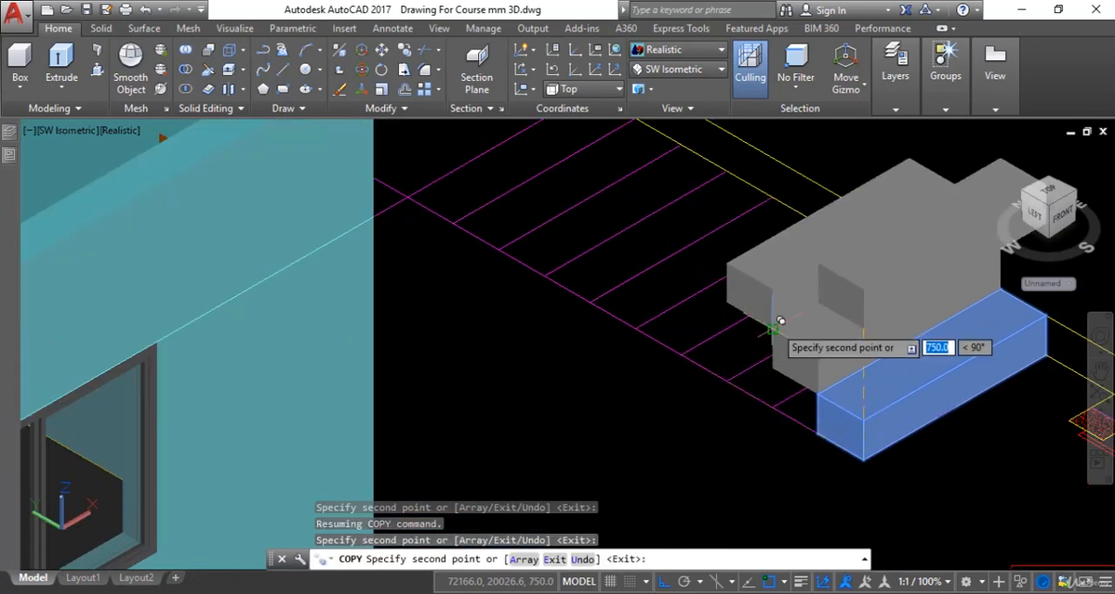
scroll(734, 257, "up", 4)
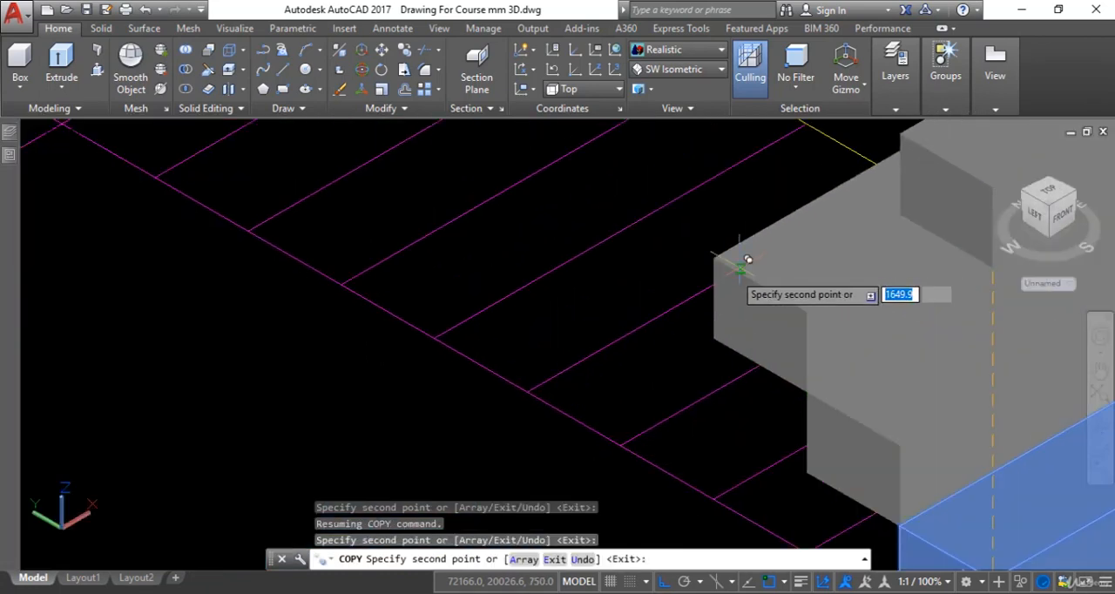
scroll(706, 262, "down", 3)
left_click(719, 251)
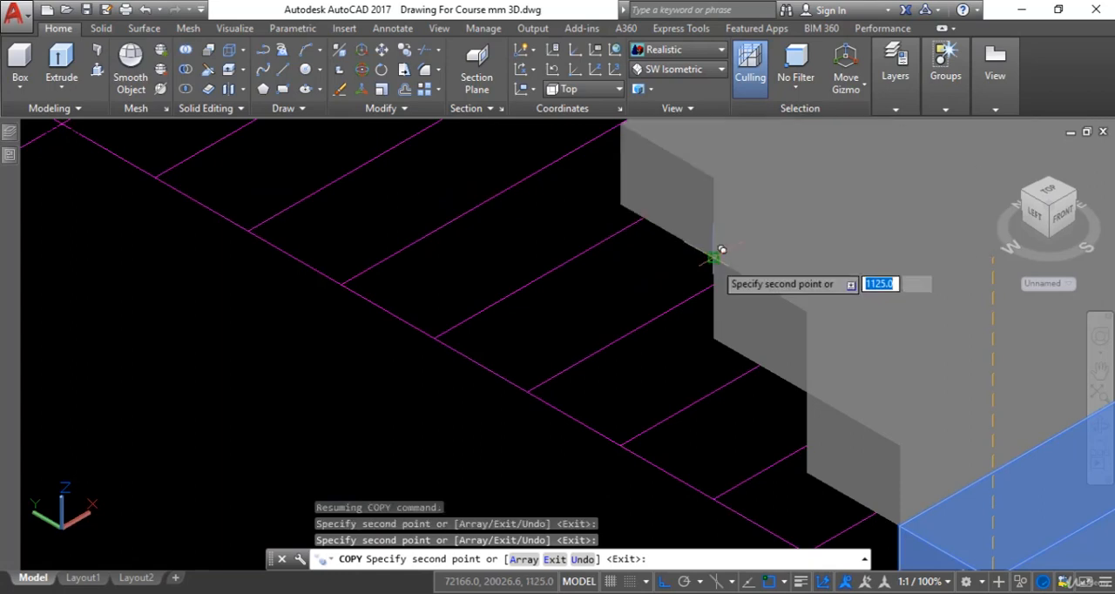
scroll(728, 296, "up", 3)
scroll(732, 321, "down", 3)
scroll(697, 299, "up", 3)
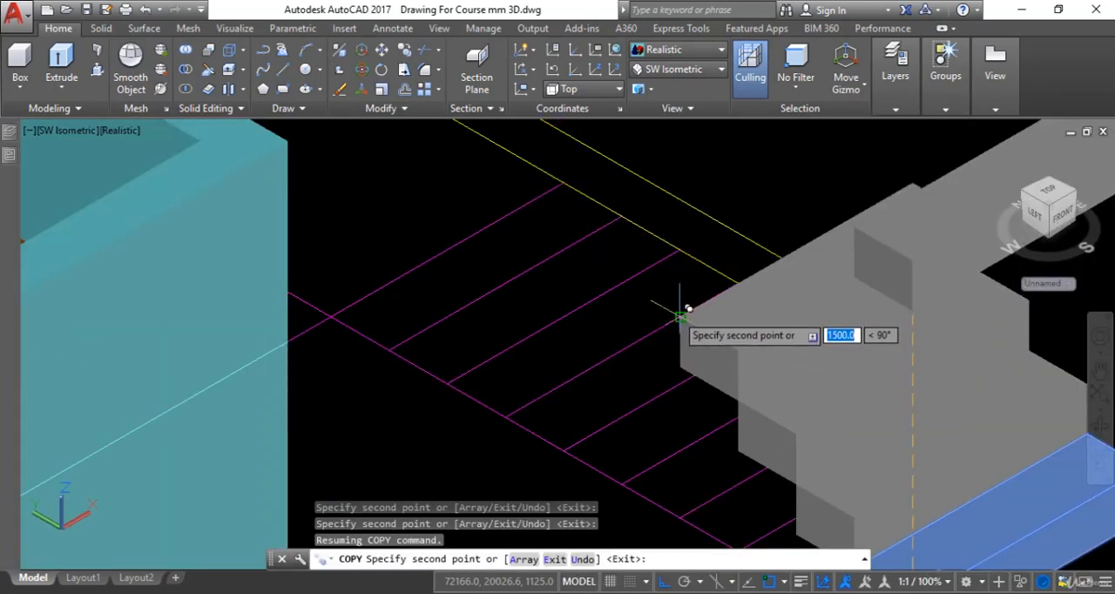
scroll(690, 349, "up", 3)
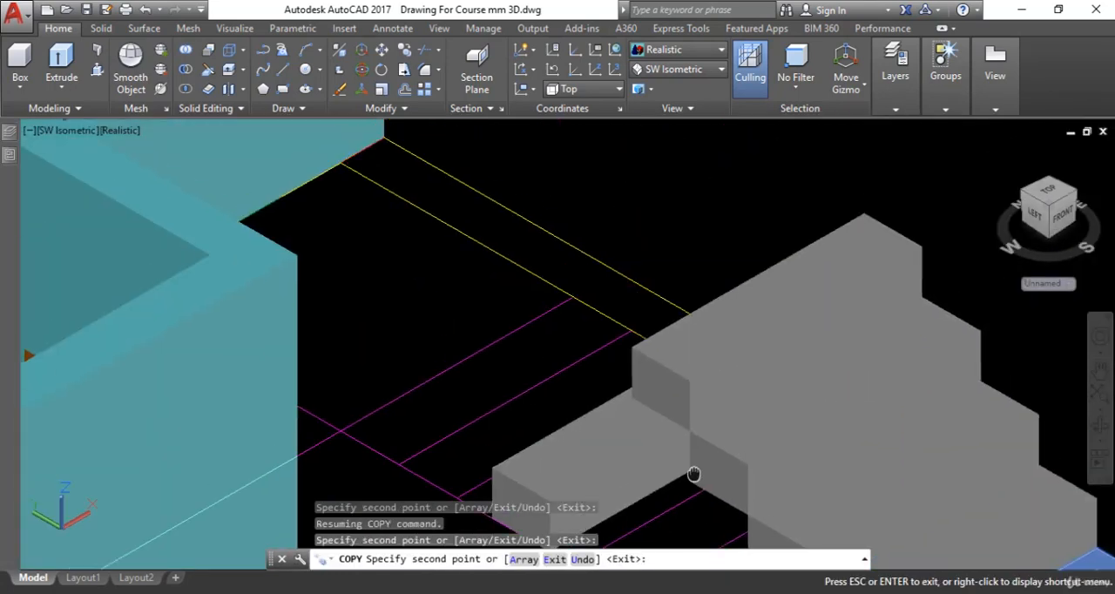
scroll(647, 384, "up", 3)
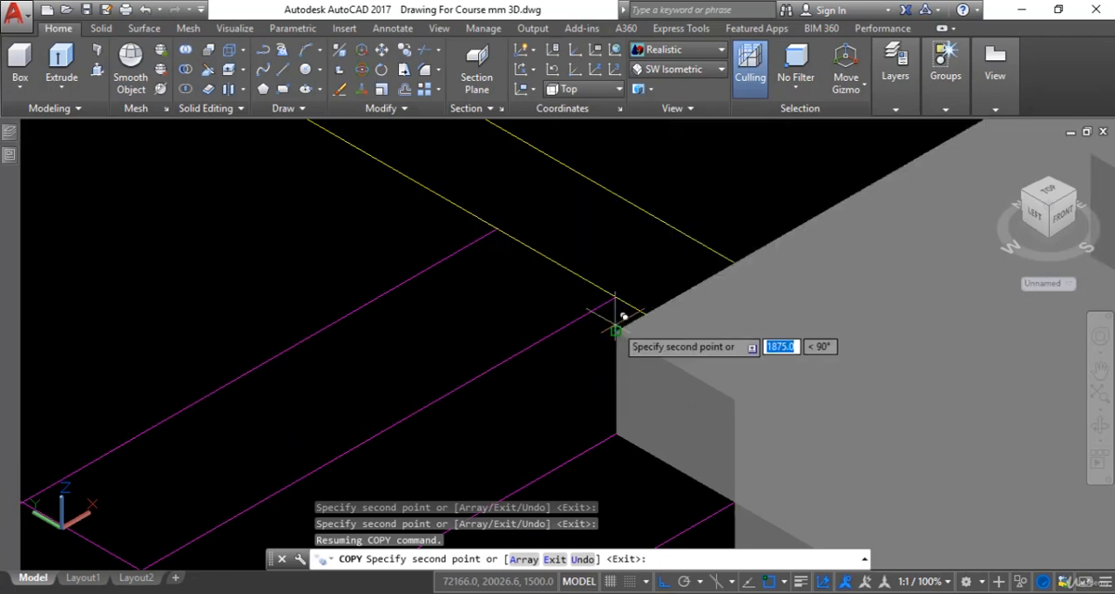
scroll(622, 318, "down", 6)
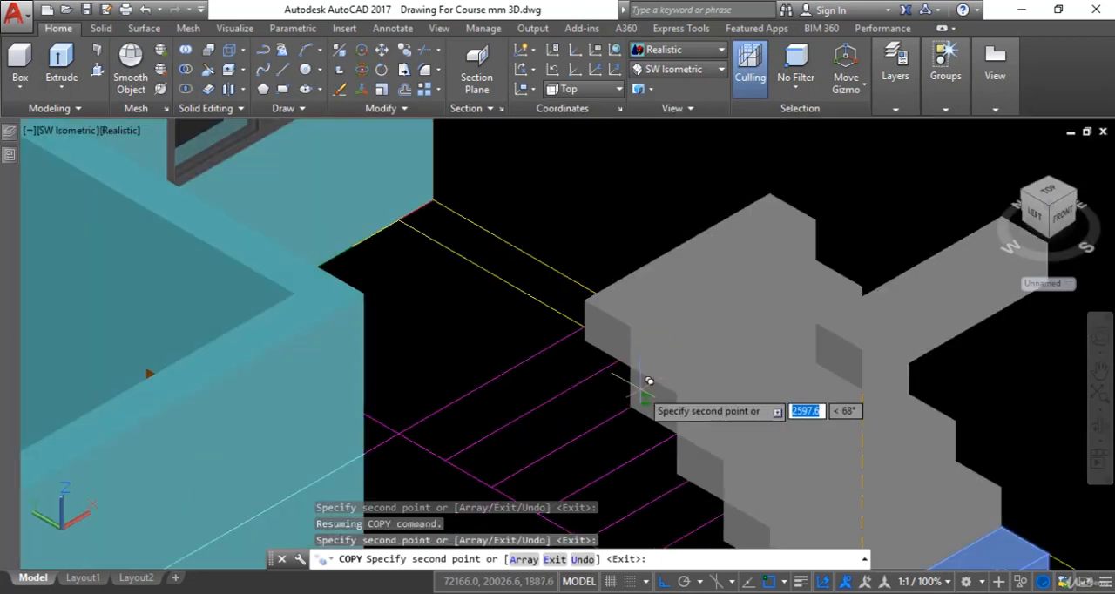
scroll(659, 313, "up", 5)
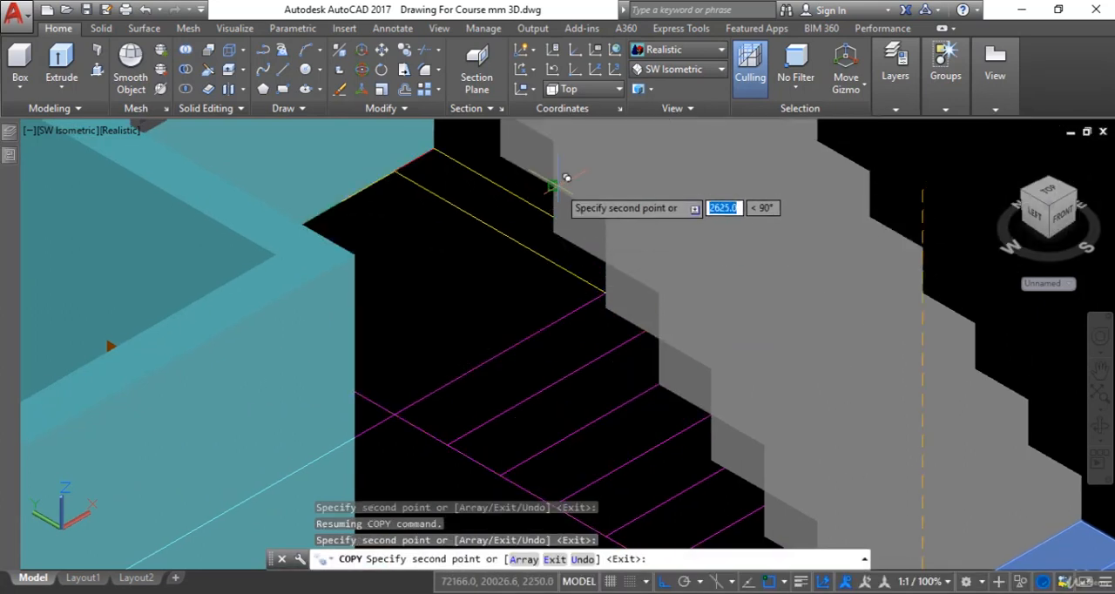
left_click(558, 181)
scroll(588, 297, "down", 5)
key("Escape")
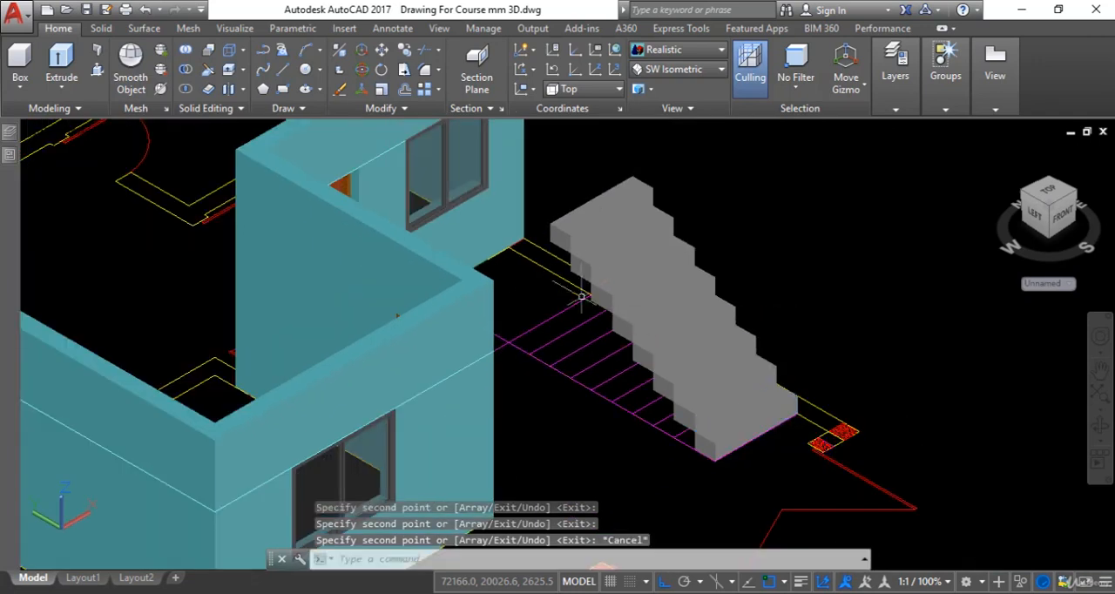
key("Escape")
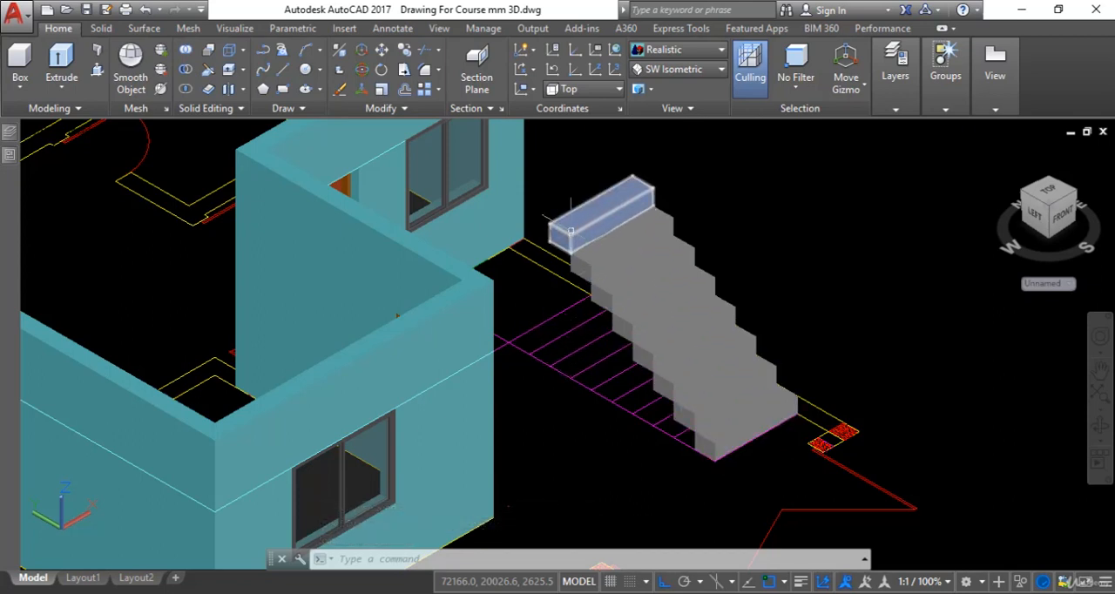
Copy the topmost stair box twice more, from its lower front corner to successive upper rear corners, to extend the flight to the building.
scroll(593, 253, "up", 4)
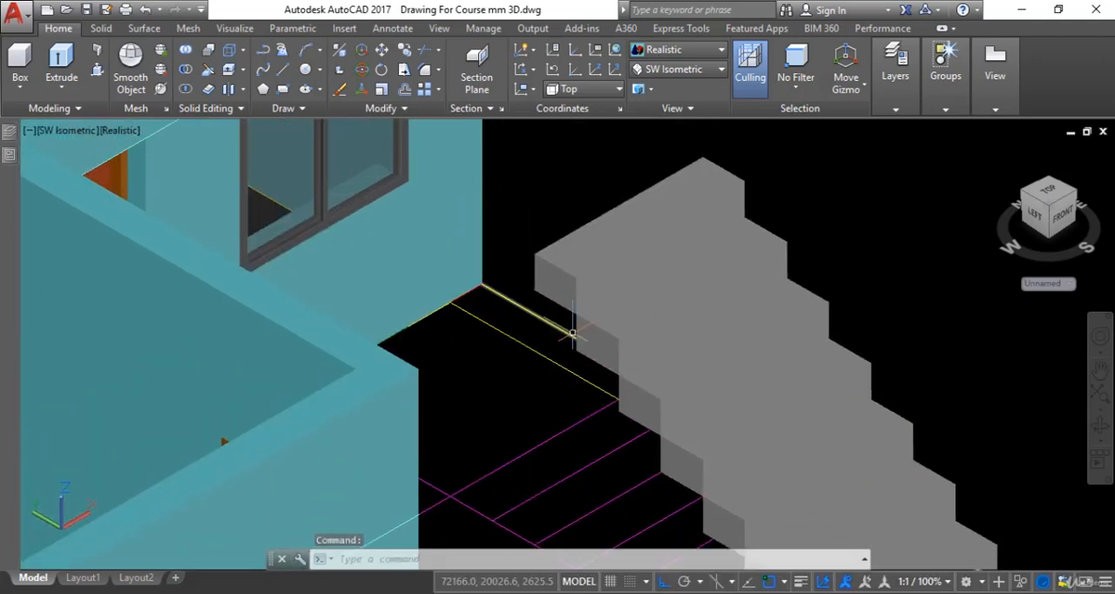
type("co")
key("Return")
left_click(568, 272)
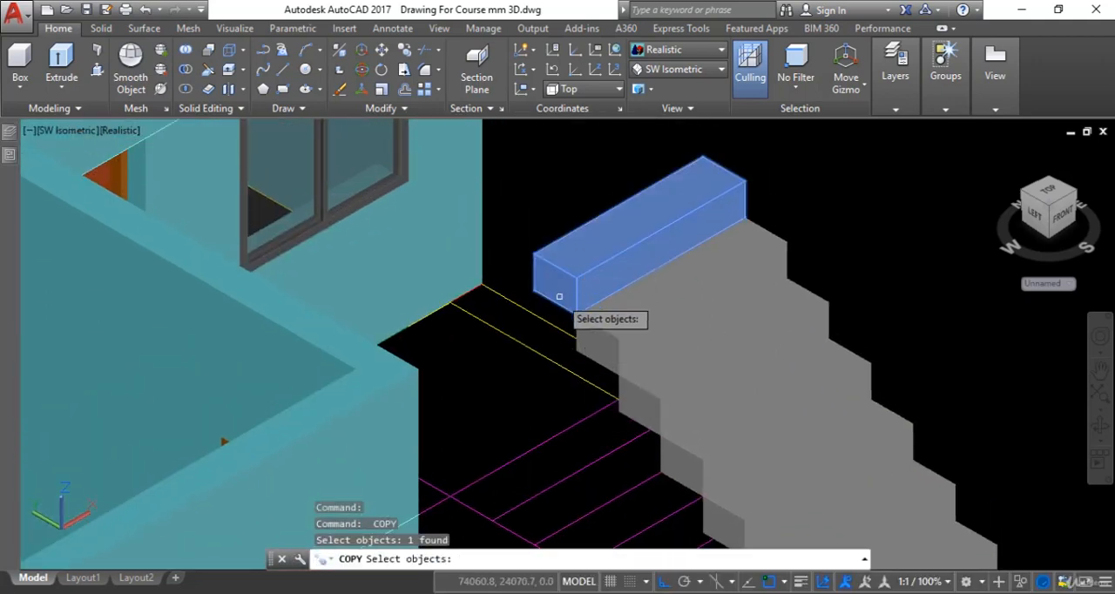
key("Return")
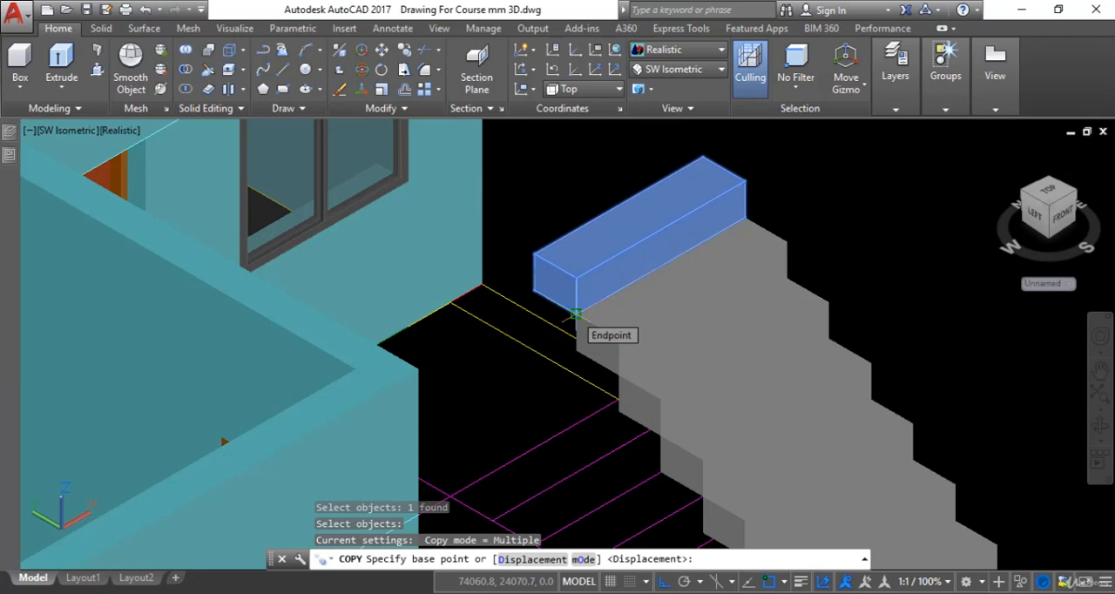
left_click(575, 313)
left_click(533, 243)
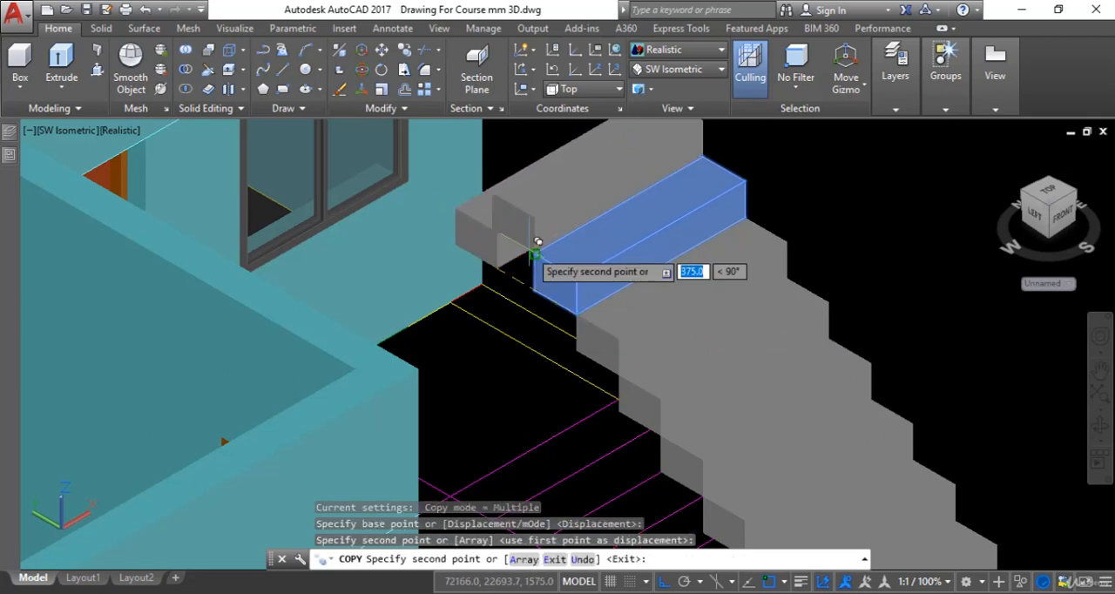
left_click(493, 184)
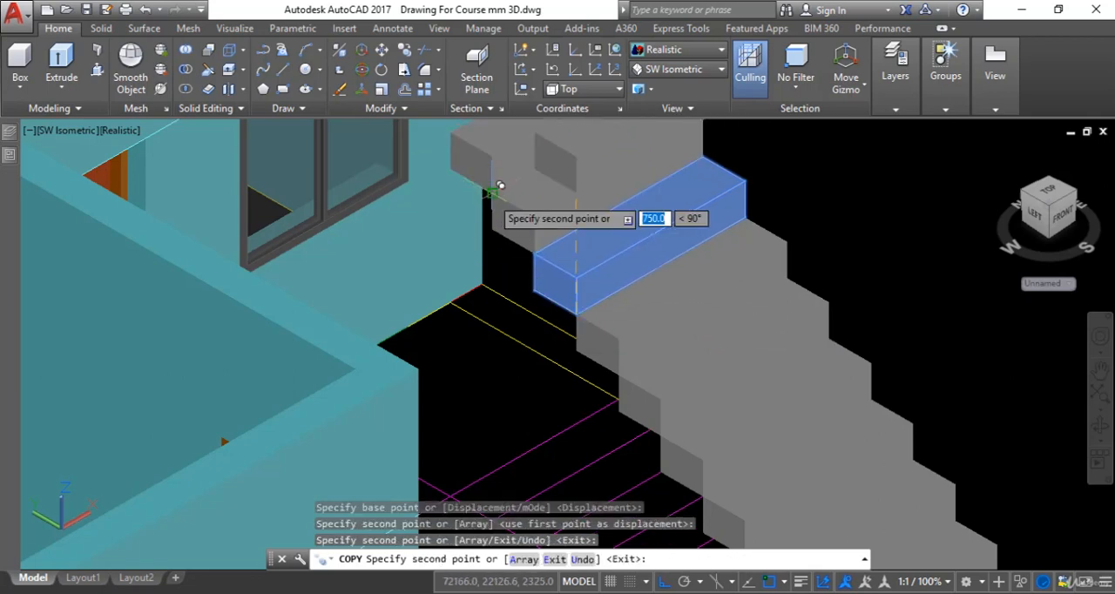
key("Escape")
scroll(586, 305, "down", 5)
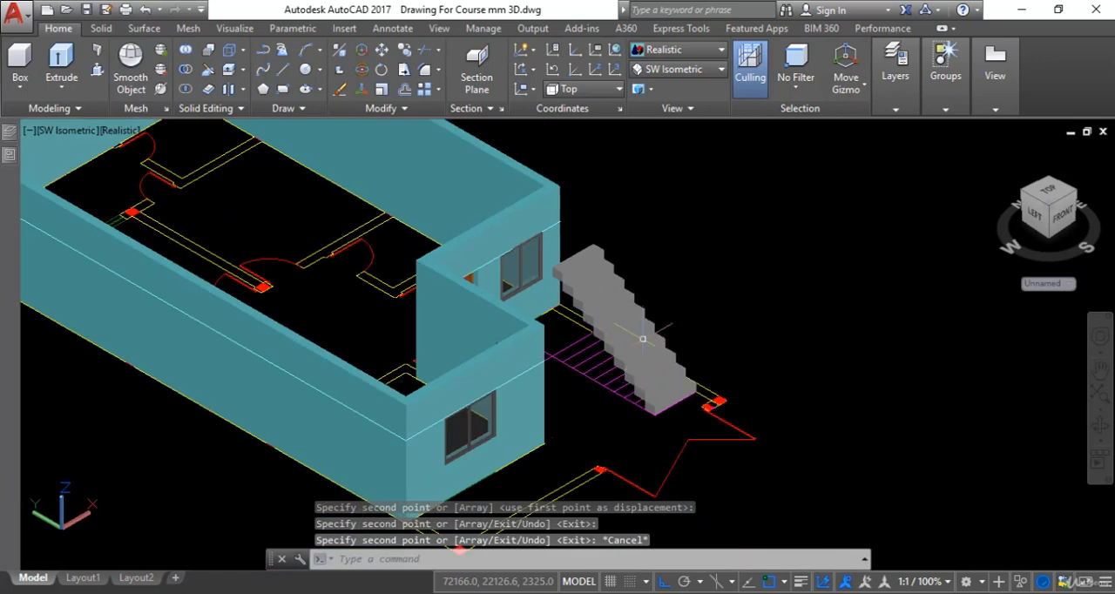
key("Escape")
Switch the model to the SE Isometric view and examine how the staircase meets the building.
scroll(667, 407, "down", 2)
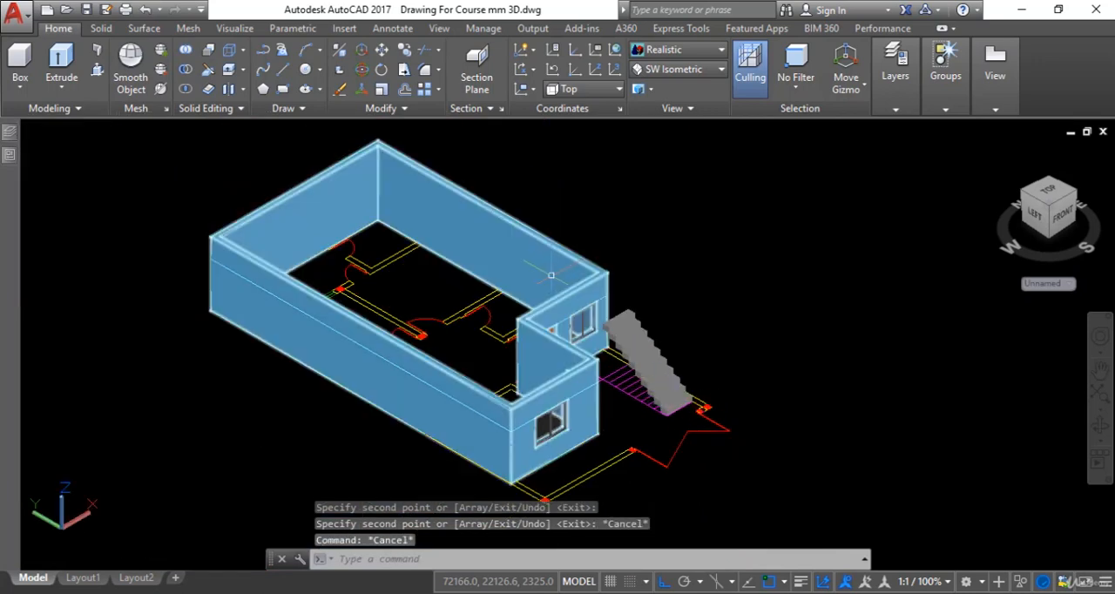
left_click(678, 72)
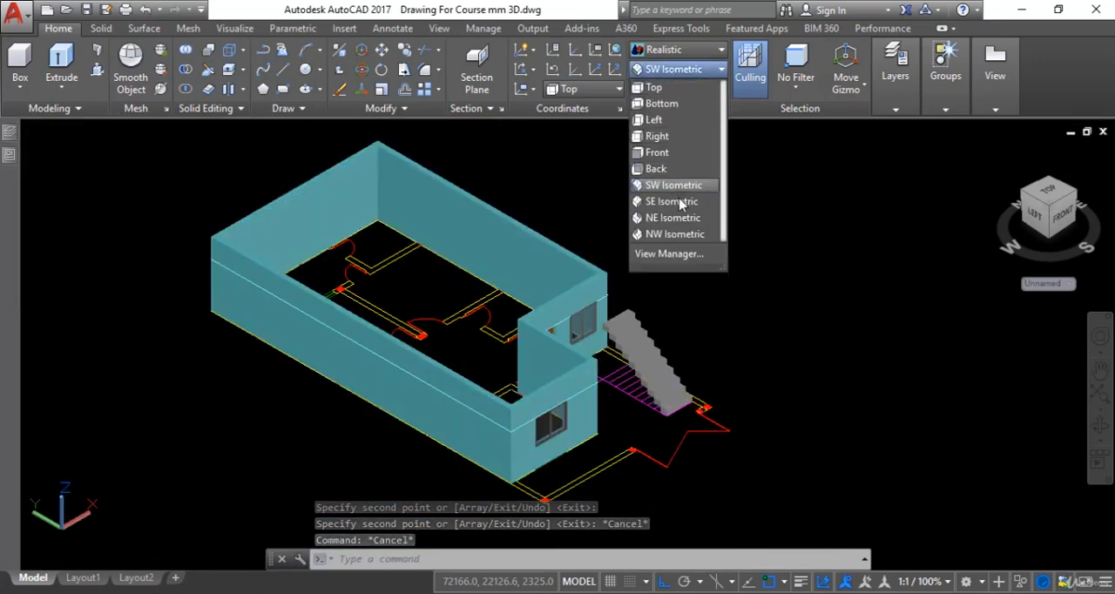
left_click(676, 202)
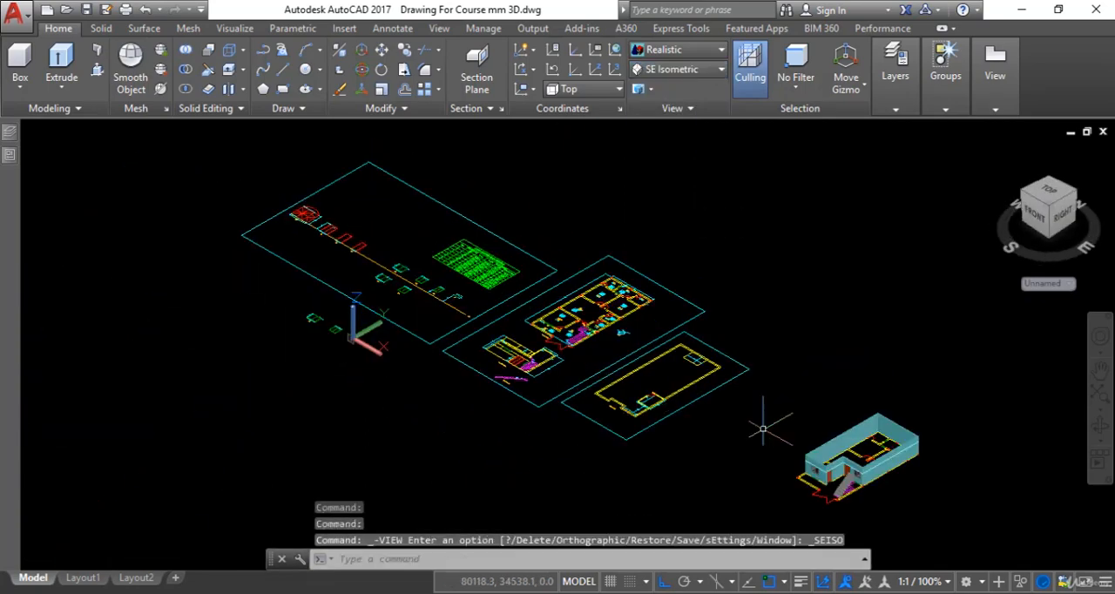
key("Escape")
scroll(858, 458, "up", 6)
middle_click_drag(800, 453, 529, 334)
scroll(577, 308, "up", 5)
scroll(588, 327, "down", 4)
scroll(606, 391, "up", 2)
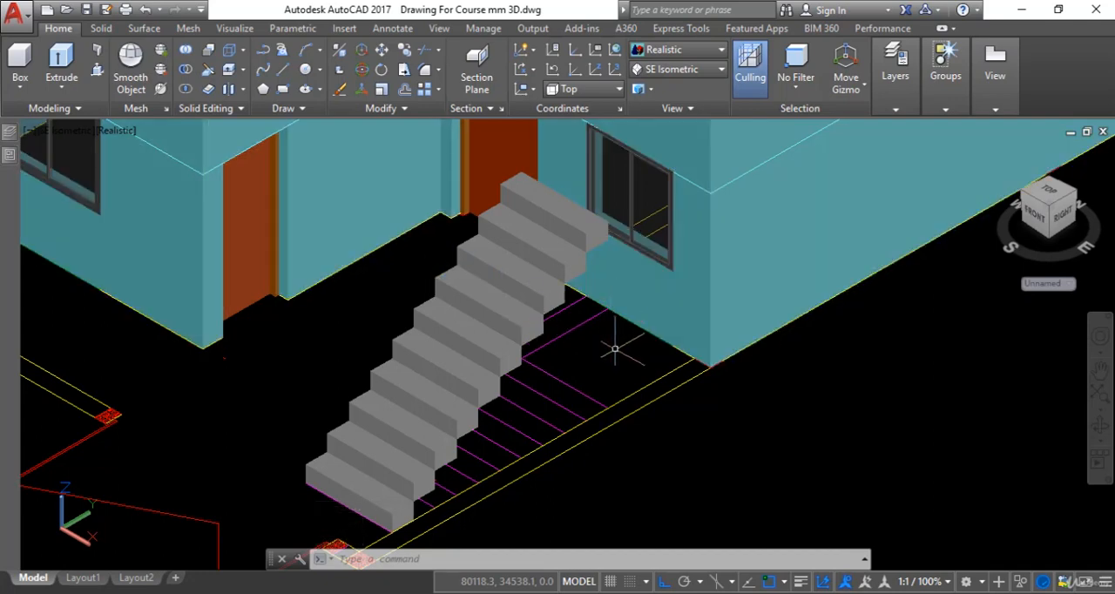
scroll(615, 349, "down", 2)
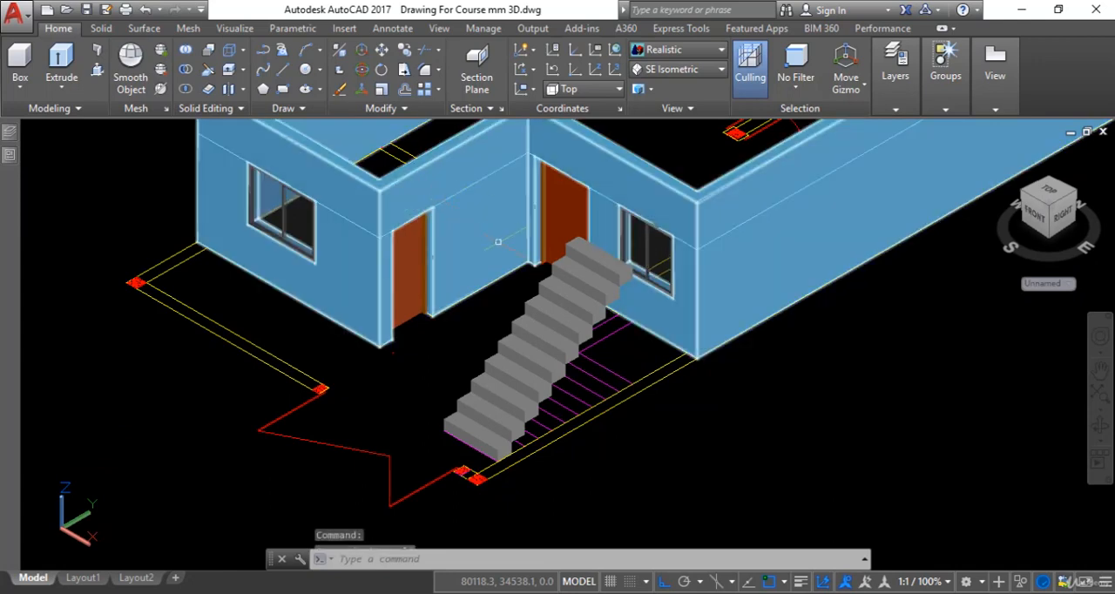
Turn off the layers of the 3D walls, door shutters and door frames with LAYOFF by picking objects on them.
key("Escape")
type("la")
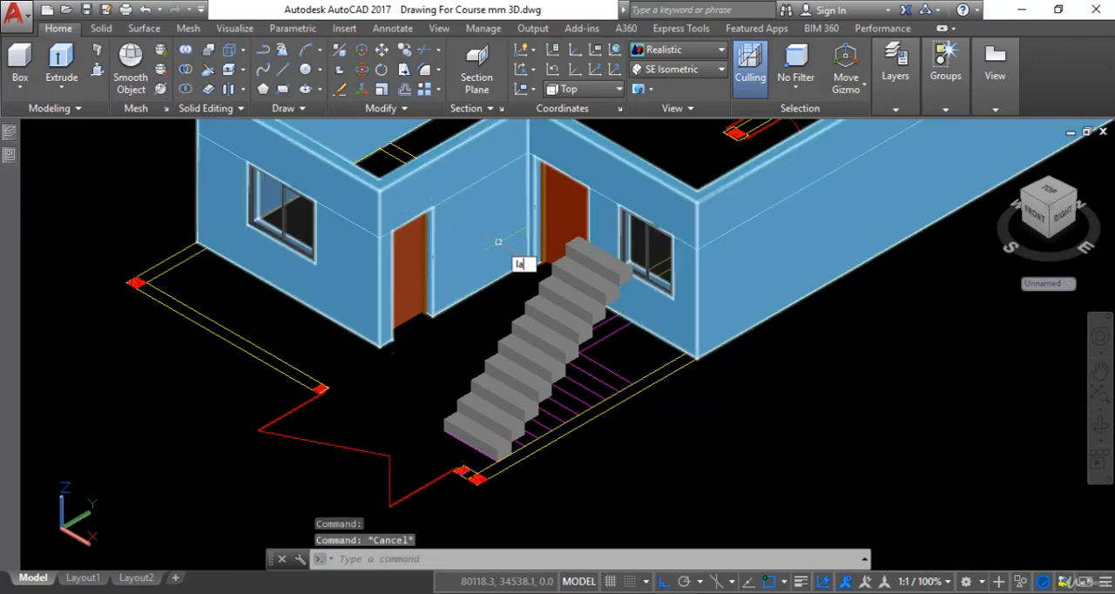
type("y")
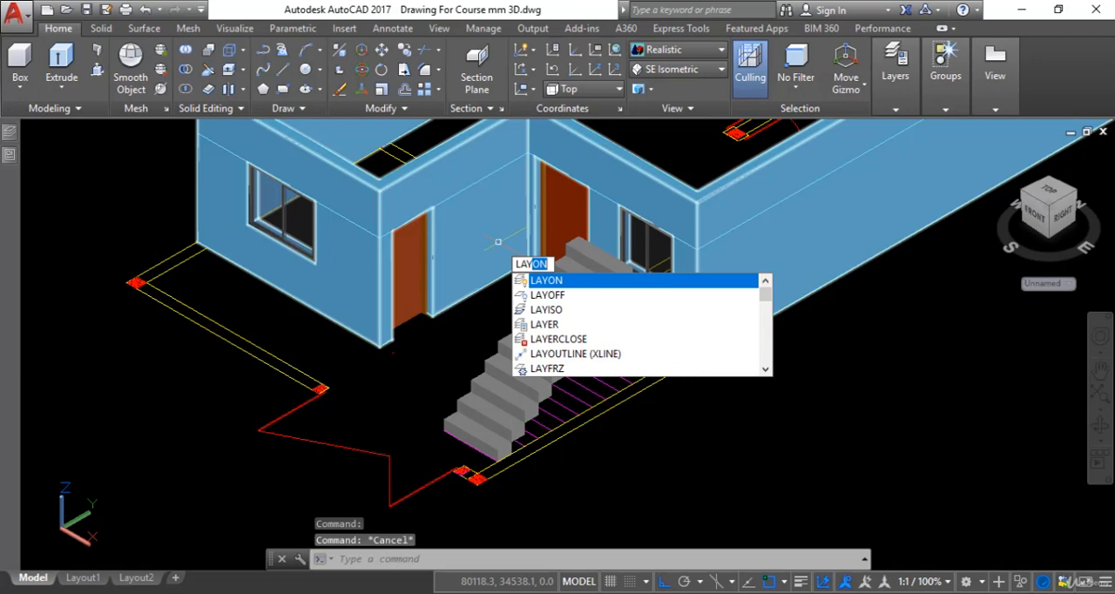
key("Down")
key("Return")
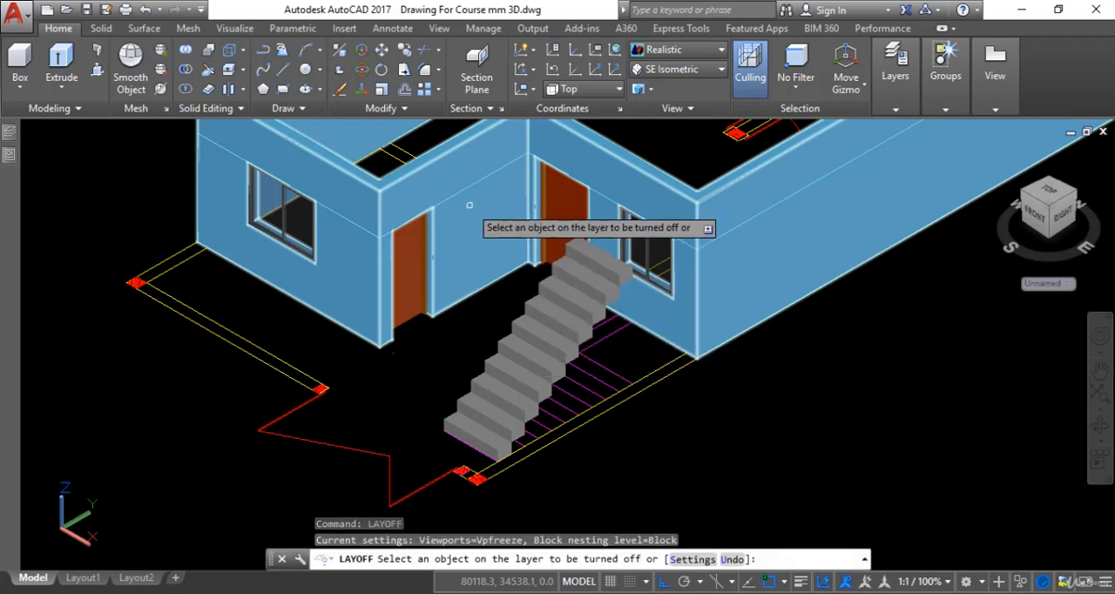
left_click(469, 205)
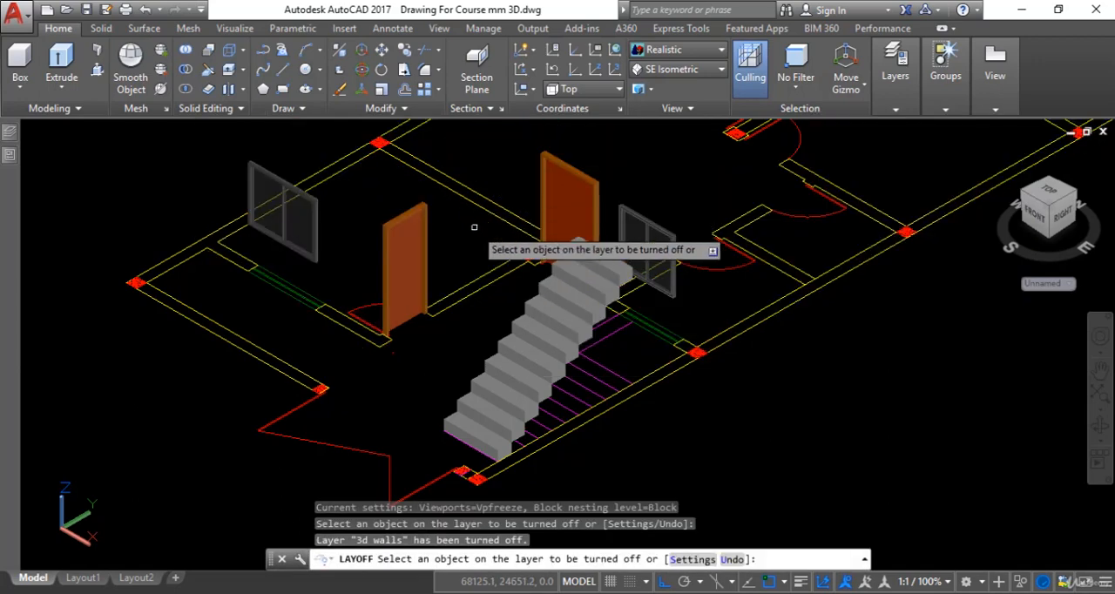
left_click(582, 185)
left_click(562, 201)
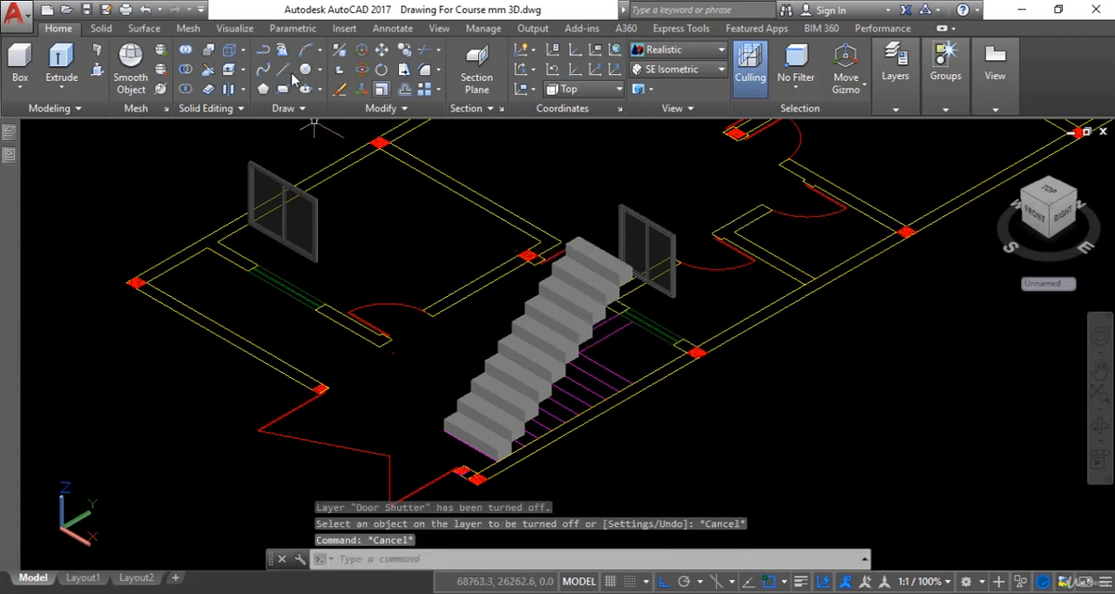
Return the model to the SW Isometric view, focusing on the staircase and its landing plan.
left_click(676, 70)
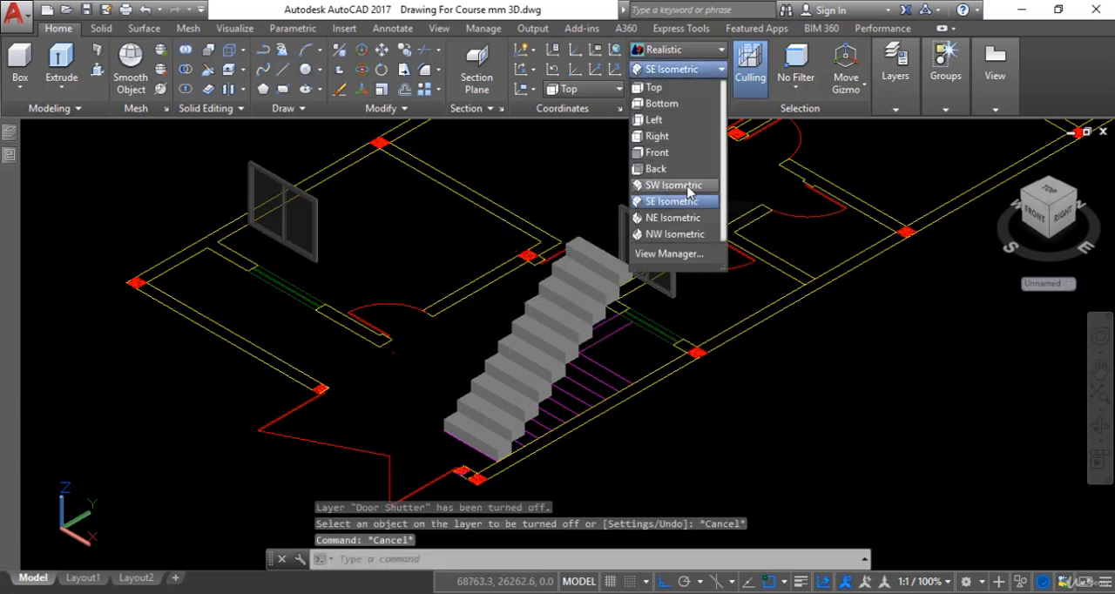
left_click(688, 187)
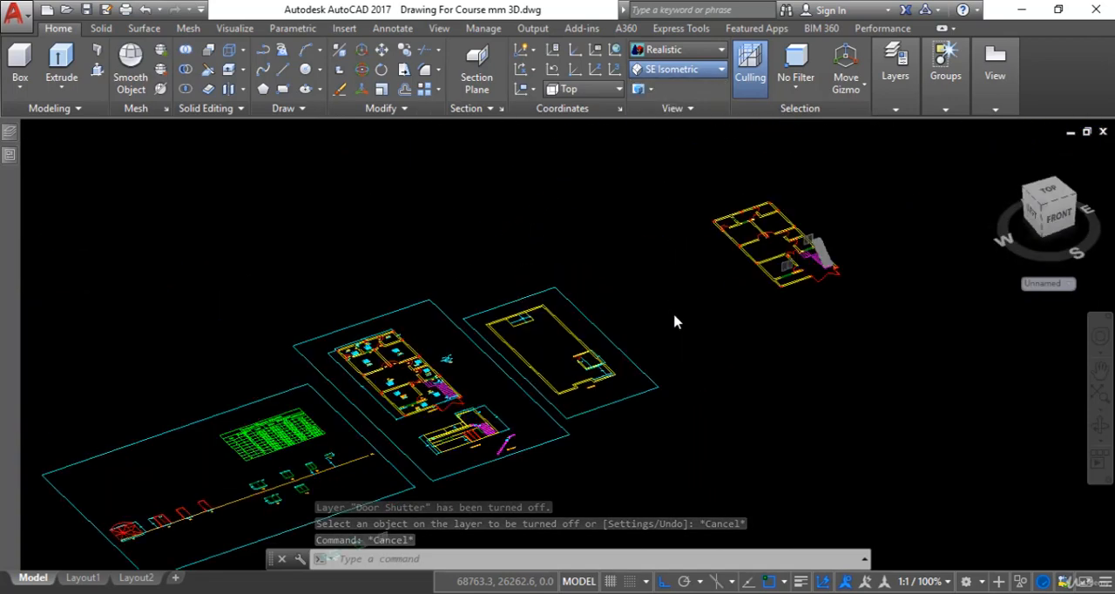
scroll(803, 191, "up", 8)
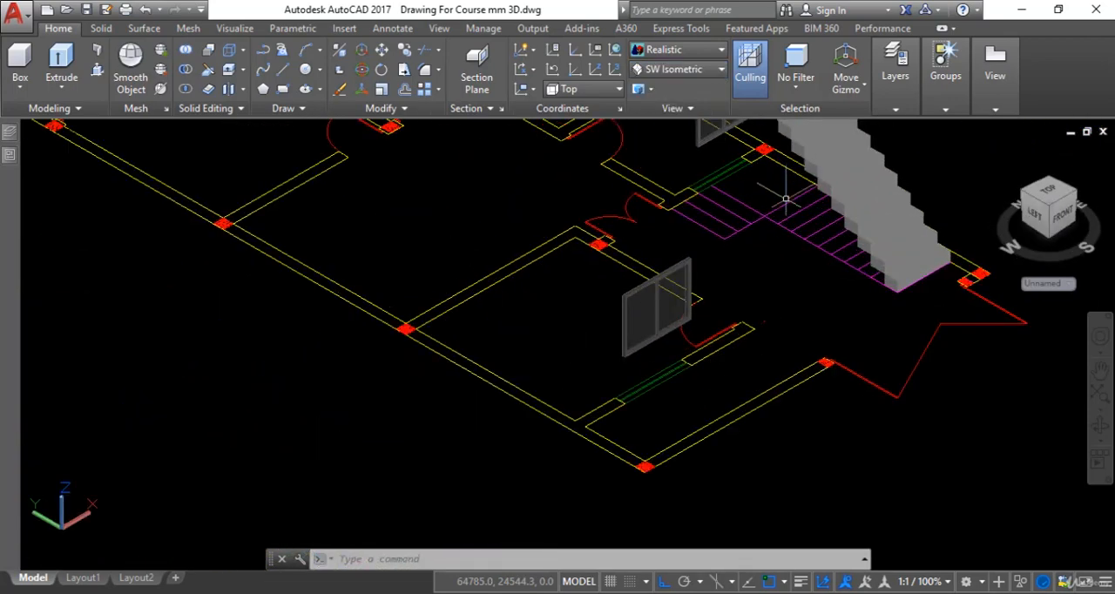
Draw the landing as a 1200 by 1200 mm box, 225 mm high, over the square landing outline in the stair plan.
middle_click_drag(786, 205, 707, 333)
scroll(710, 323, "up", 2)
key("Escape")
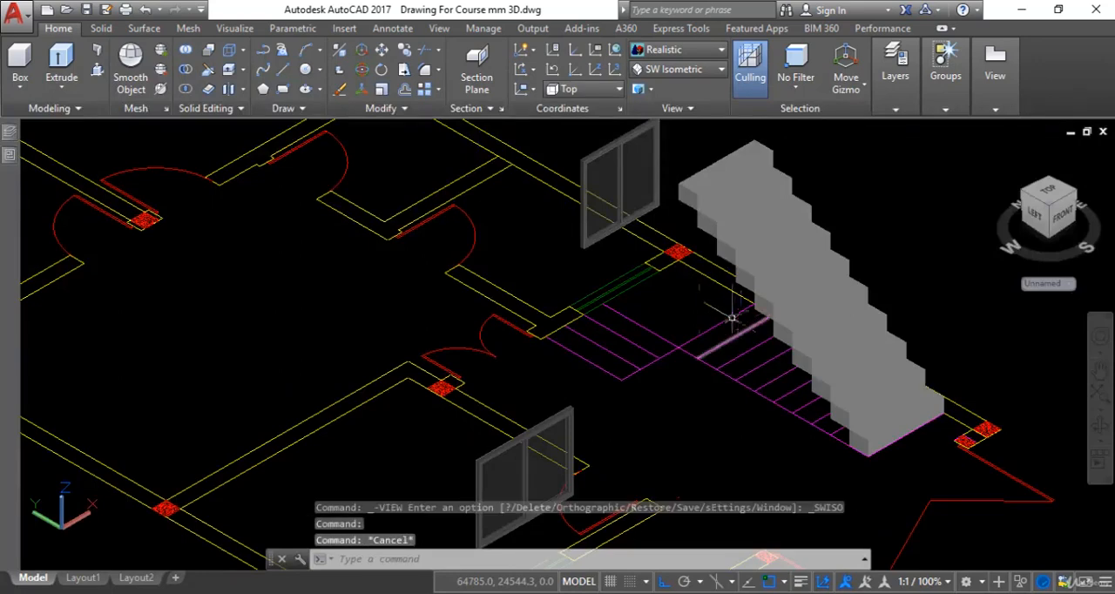
left_click(19, 63)
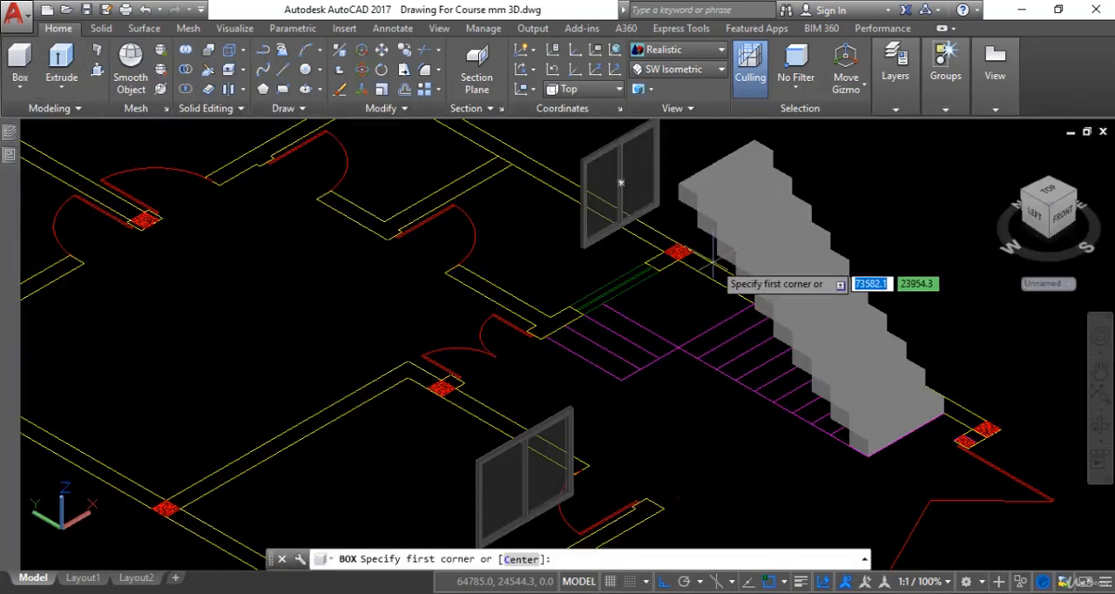
scroll(677, 254, "up", 4)
left_click(636, 255)
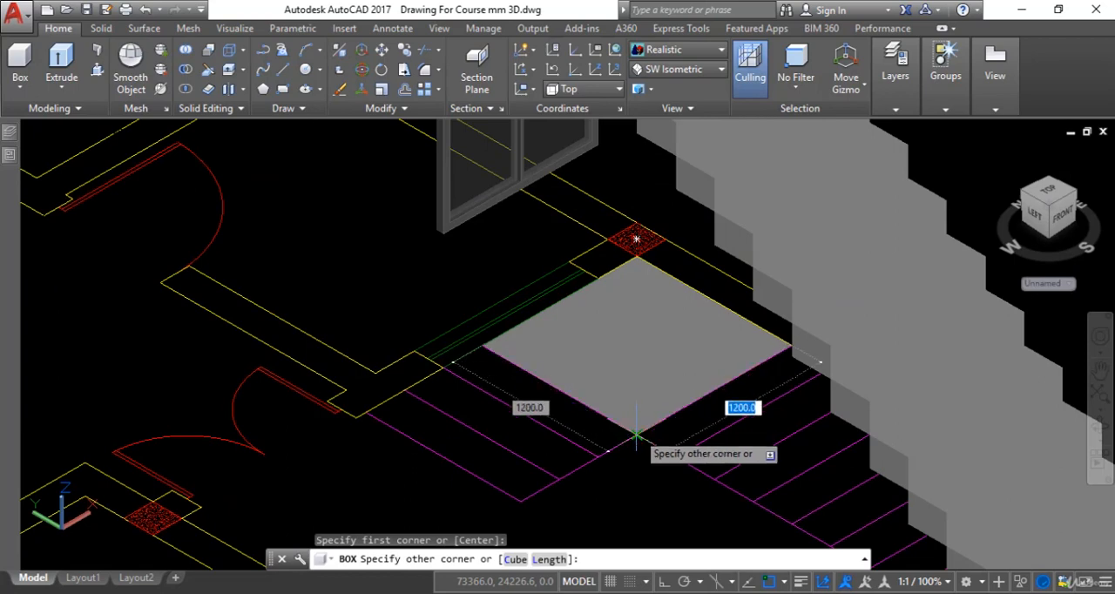
scroll(636, 433, "up", 3)
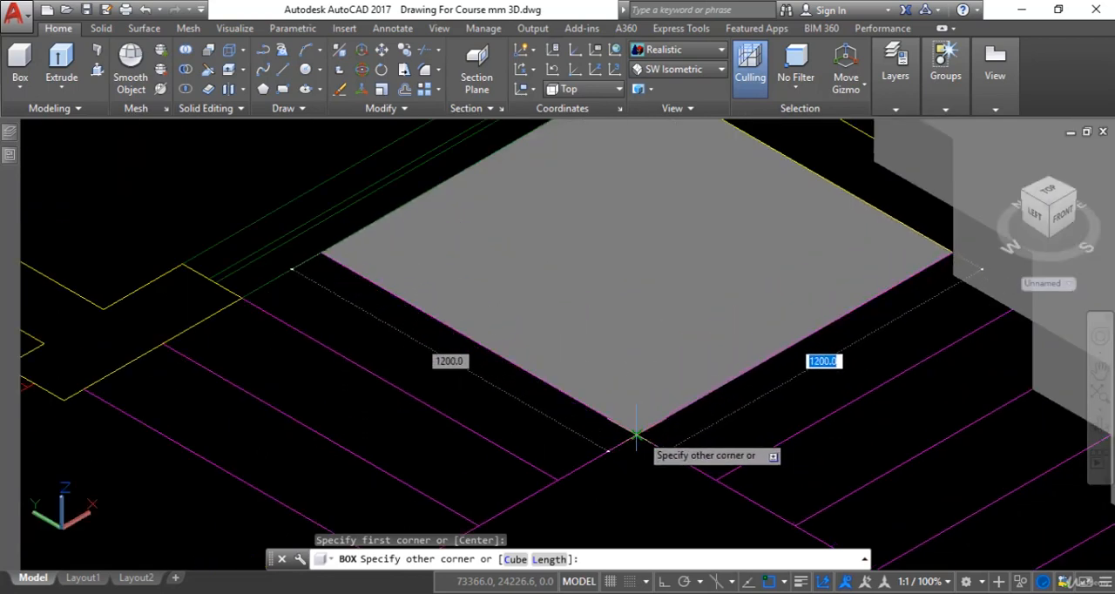
left_click(636, 433)
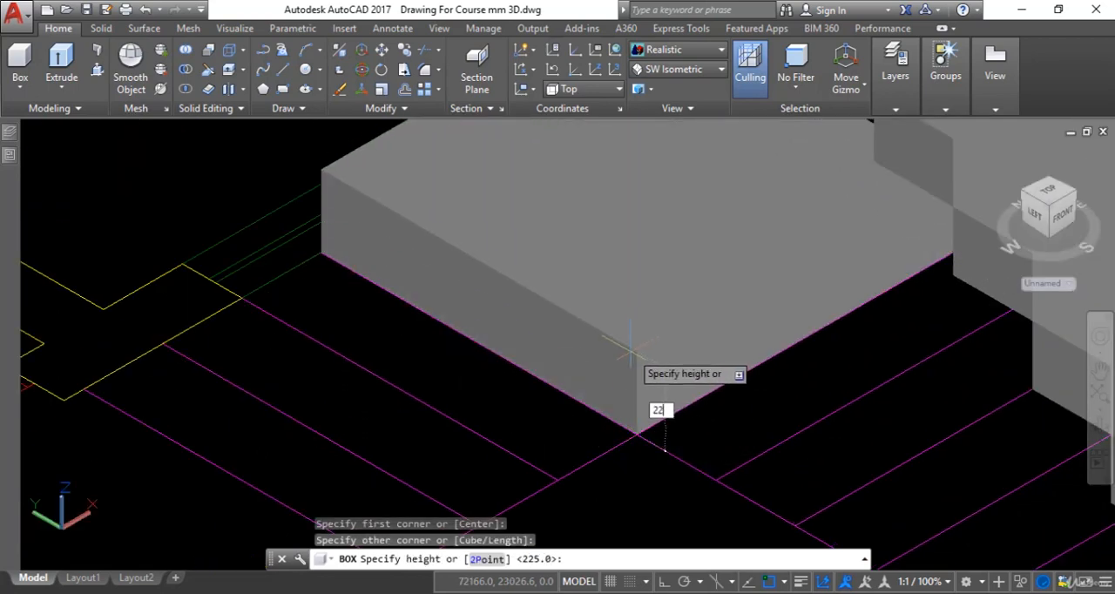
type("225")
key("Return")
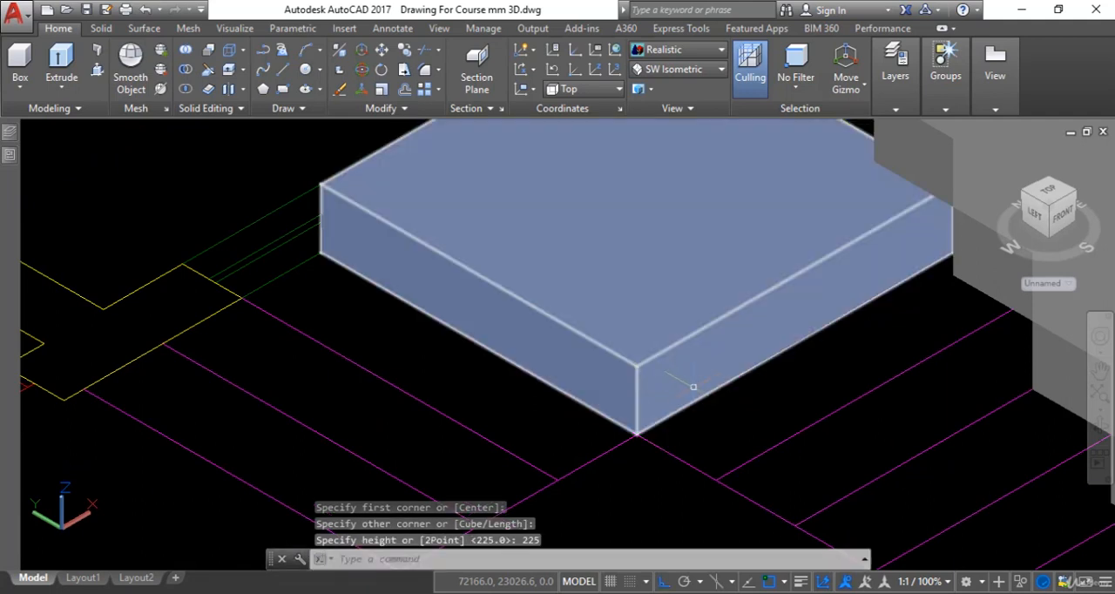
Draw a 225 mm high box over the tread outline adjoining the landing, from the wall corner to the tread's outer corner.
scroll(756, 287, "down", 2)
key("Return")
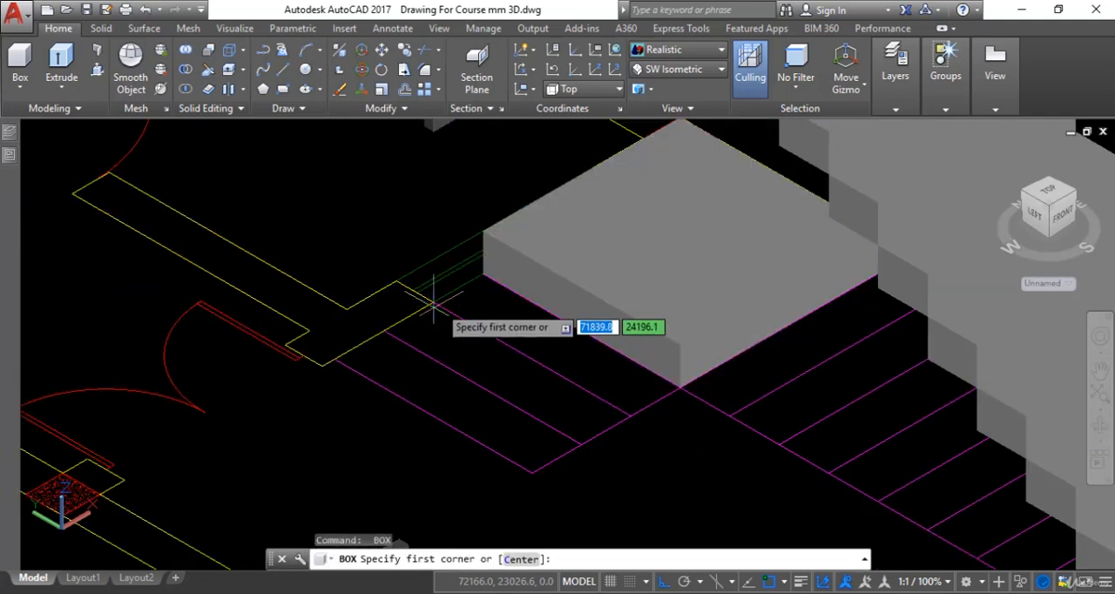
left_click(433, 296)
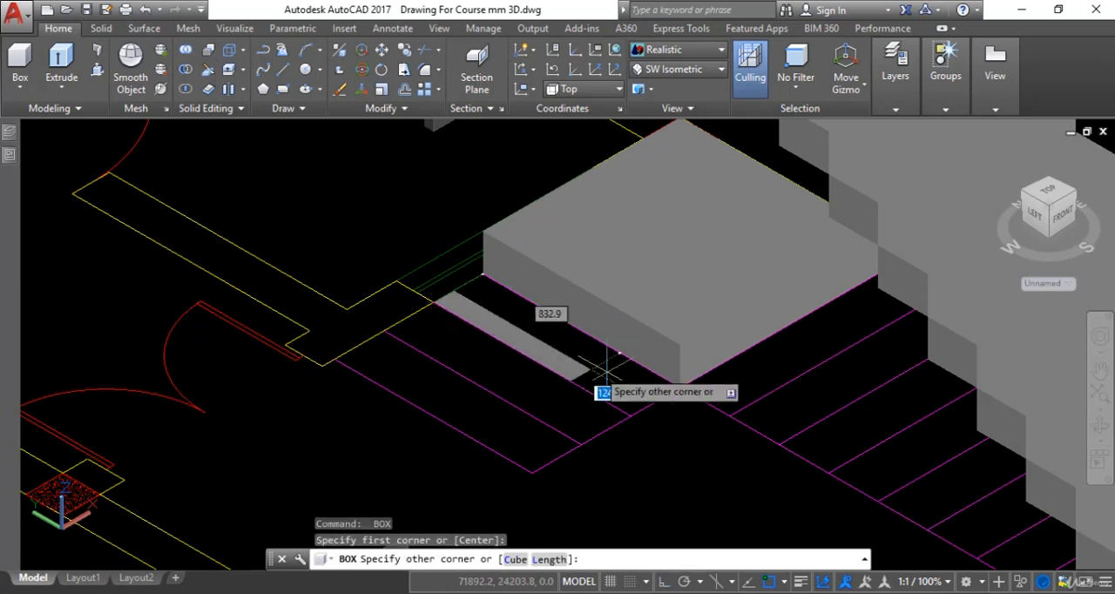
left_click(680, 386)
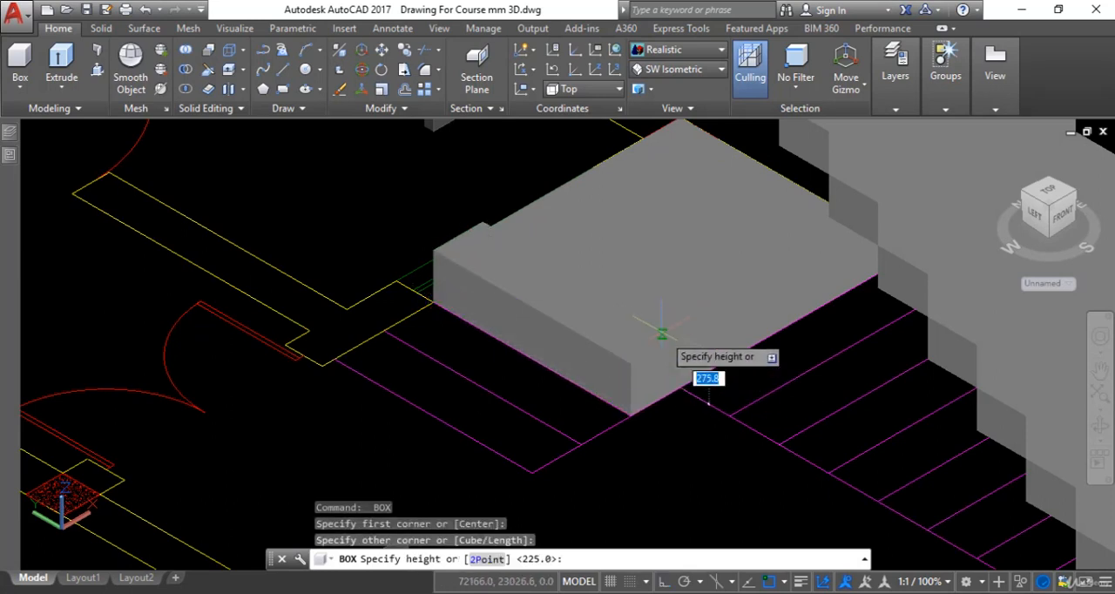
key("Return")
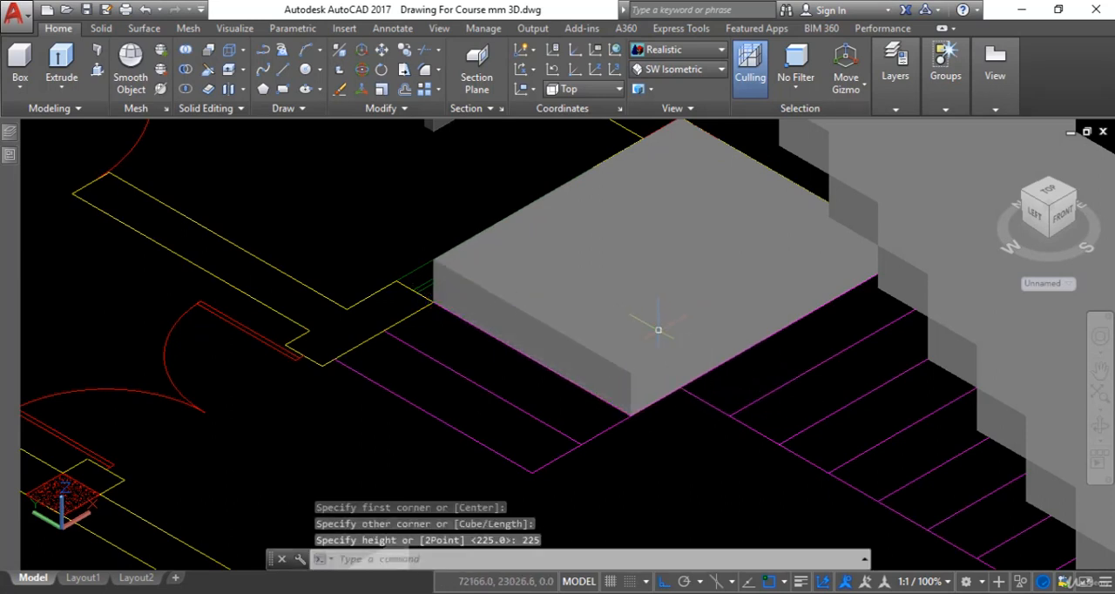
Draw a 175 mm high box over the last tread outline at the end of the short flight.
scroll(465, 409, "down", 2)
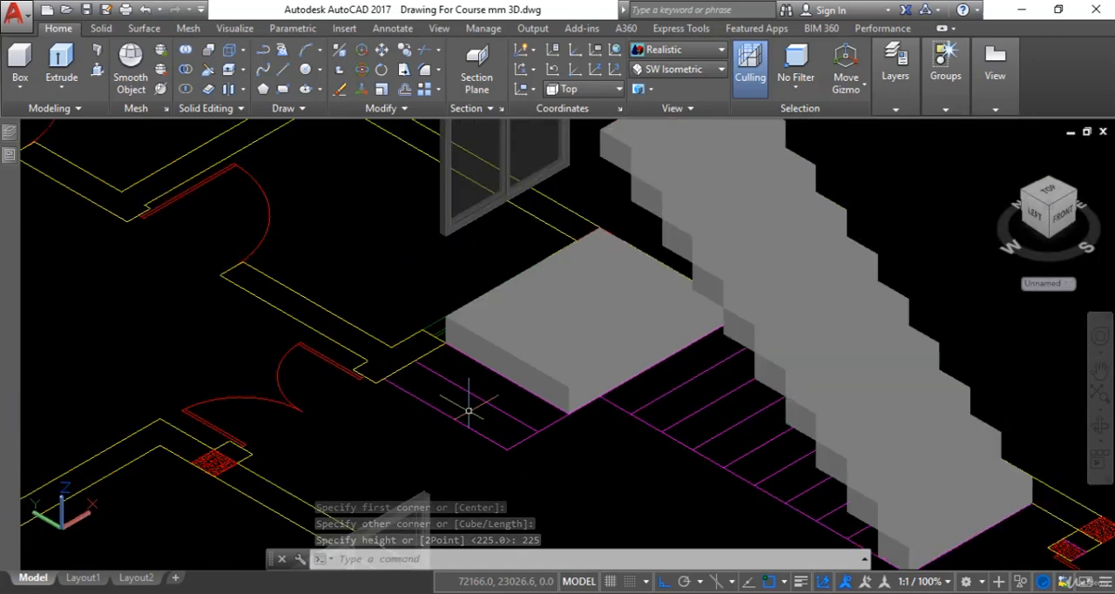
scroll(469, 410, "down", 3)
scroll(471, 415, "up", 2)
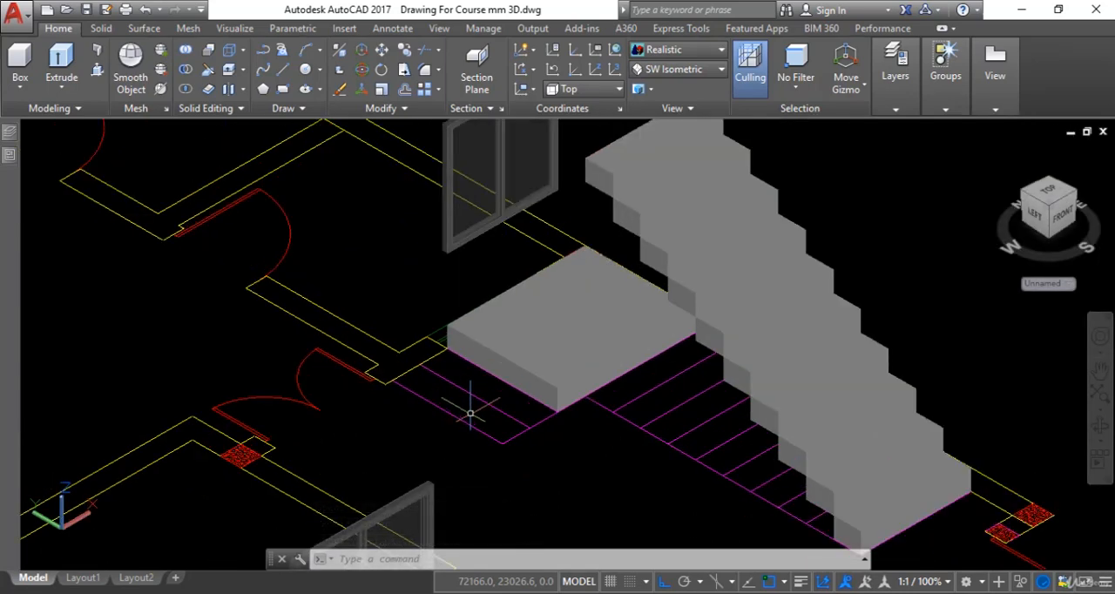
key("Return")
scroll(374, 399, "up", 3)
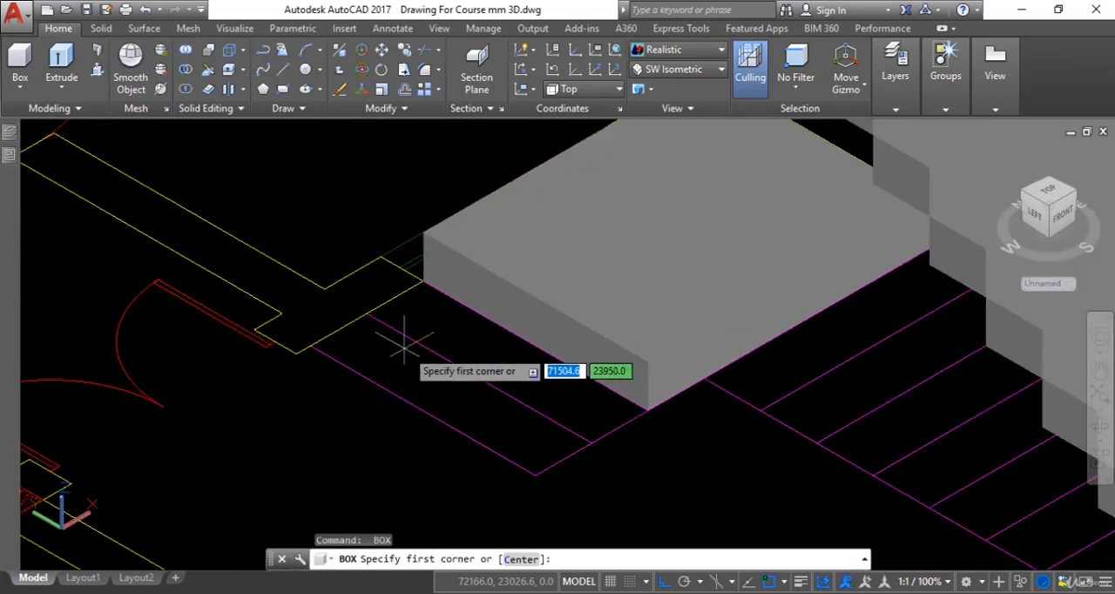
left_click(366, 312)
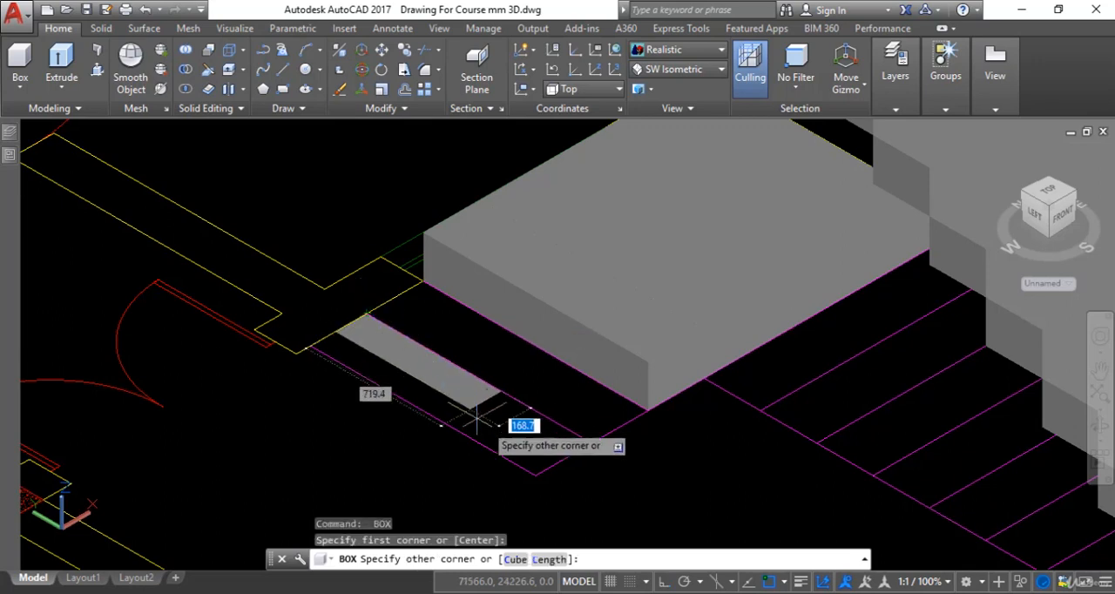
left_click(535, 476)
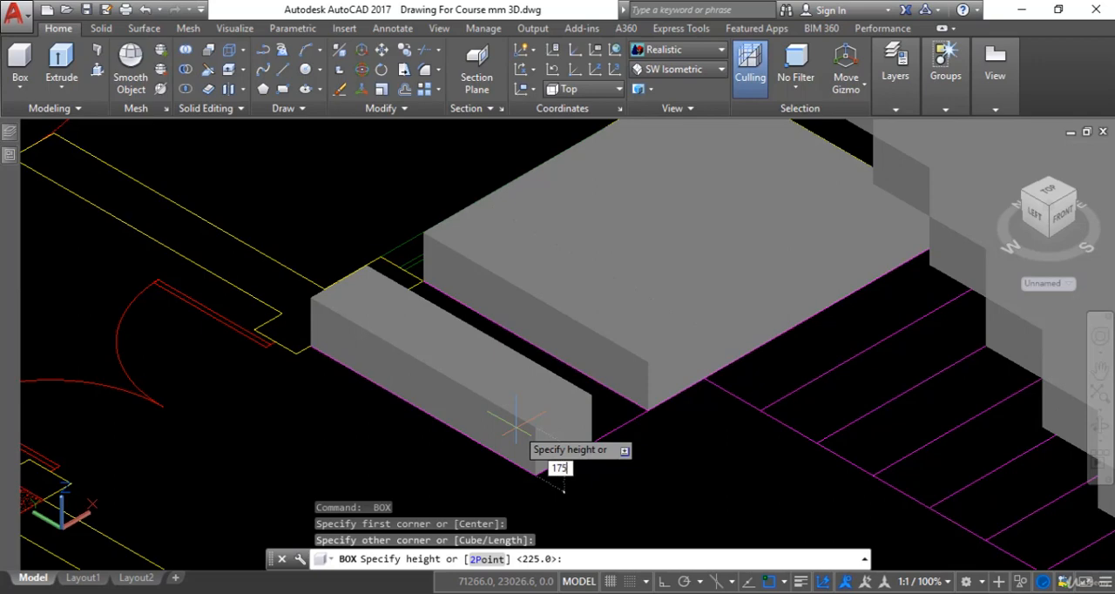
key("Return")
Measure the end riser of the 2D stair section with an aligned dimension, without placing the dimension.
scroll(516, 427, "down", 8)
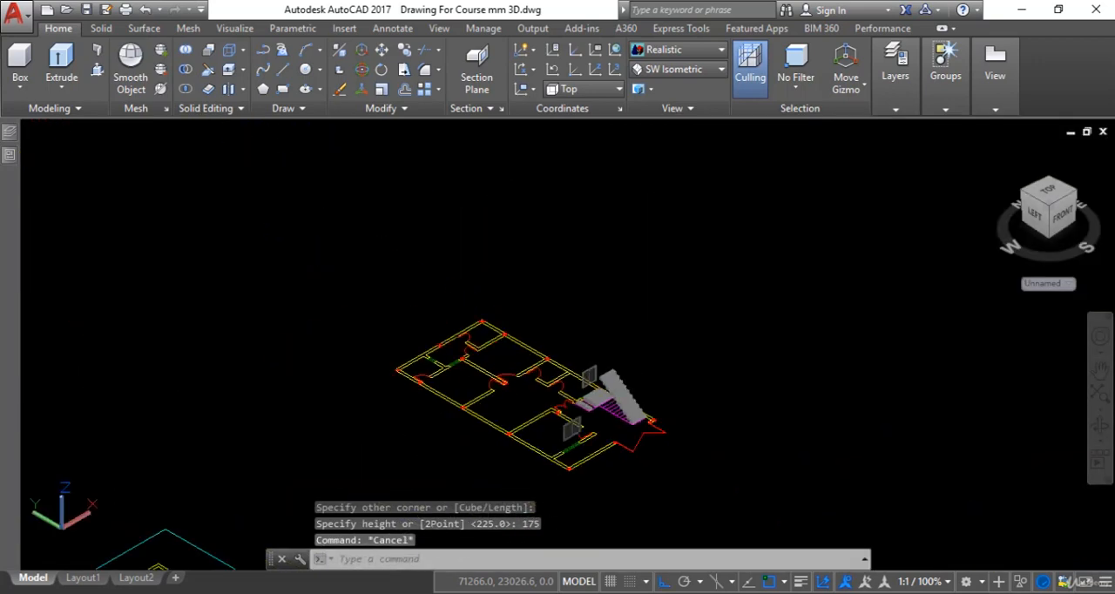
middle_click_drag(567, 423, 712, 256)
middle_click_drag(372, 429, 442, 349)
key("Escape")
scroll(784, 131, "up", 3)
middle_click_drag(350, 469, 533, 305)
scroll(359, 453, "up", 5)
middle_click_drag(404, 472, 414, 427)
scroll(511, 460, "up", 8)
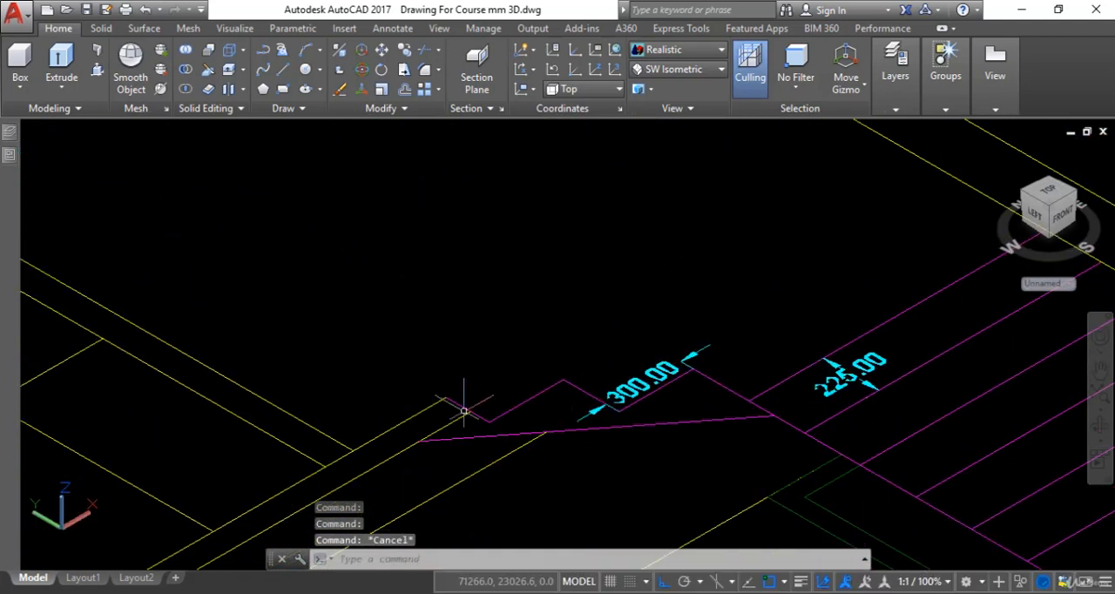
type("l")
key("Return")
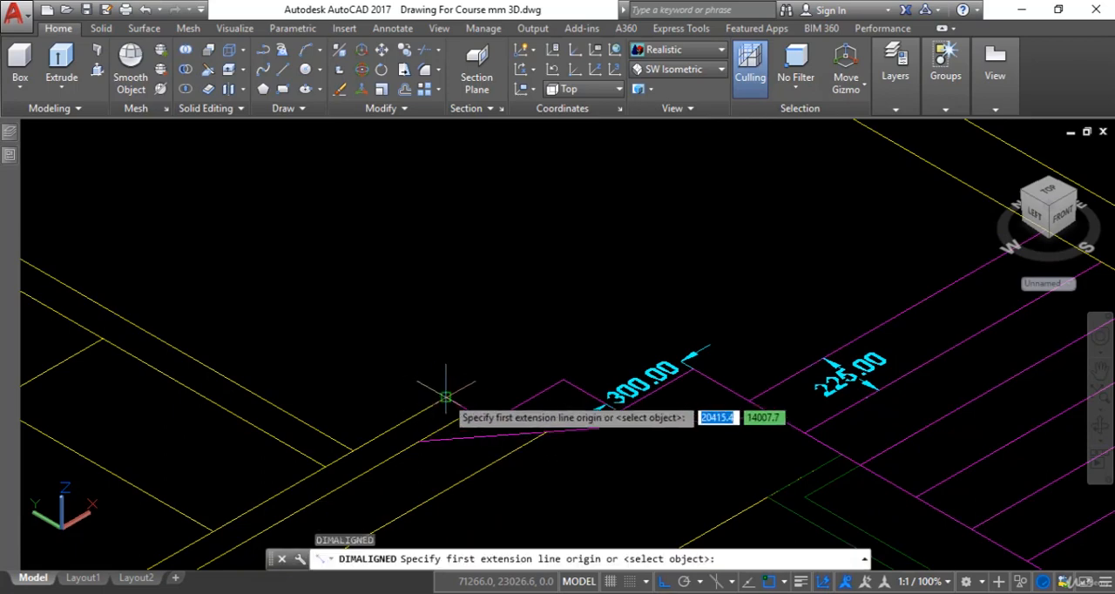
left_click(446, 398)
left_click(490, 423)
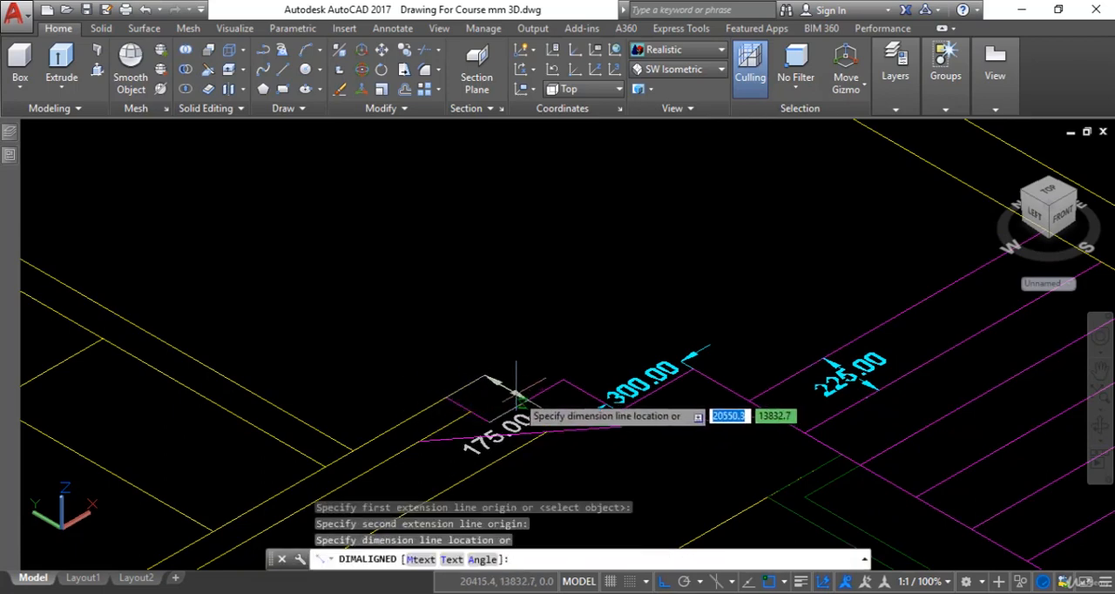
key("Escape")
scroll(523, 408, "down", 5)
key("Escape")
Move the landing box aside, away from the stair plan and the adjoining step box.
scroll(532, 406, "down", 5)
middle_click_drag(571, 394, 436, 460)
scroll(715, 336, "down", 5)
middle_click_drag(828, 292, 562, 466)
scroll(677, 289, "up", 8)
middle_click_drag(652, 273, 604, 352)
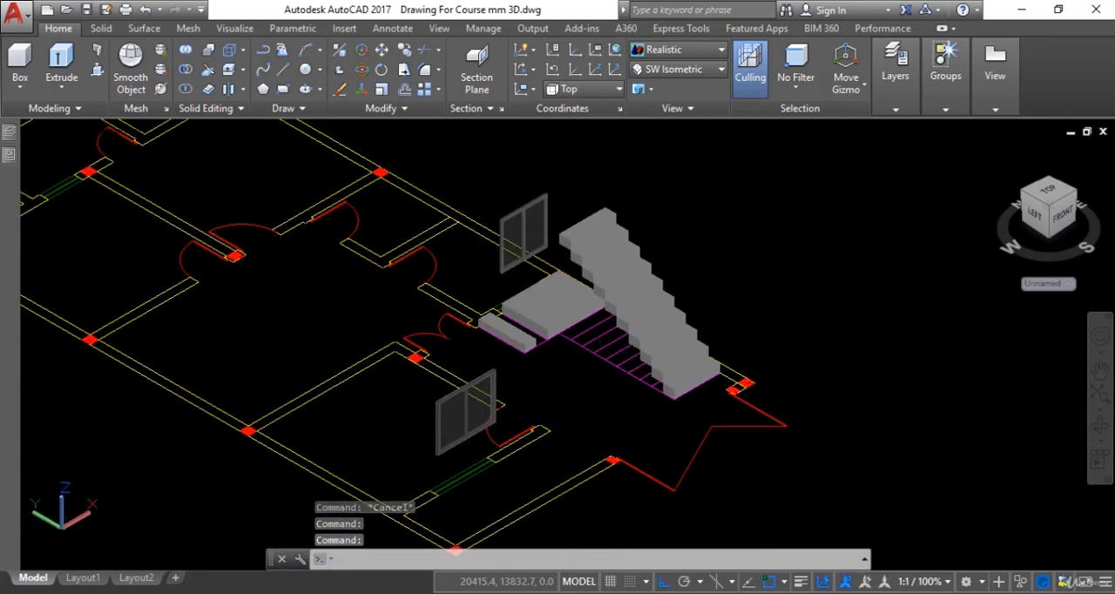
scroll(576, 235, "up", 5)
key("Escape")
left_click(598, 384)
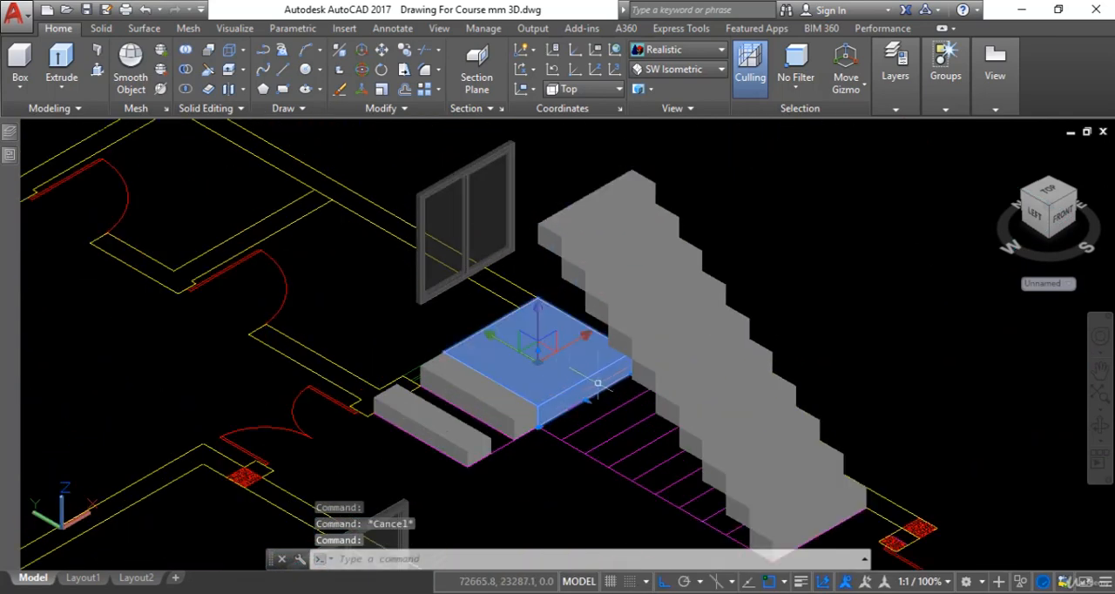
key("Return")
left_click(601, 387)
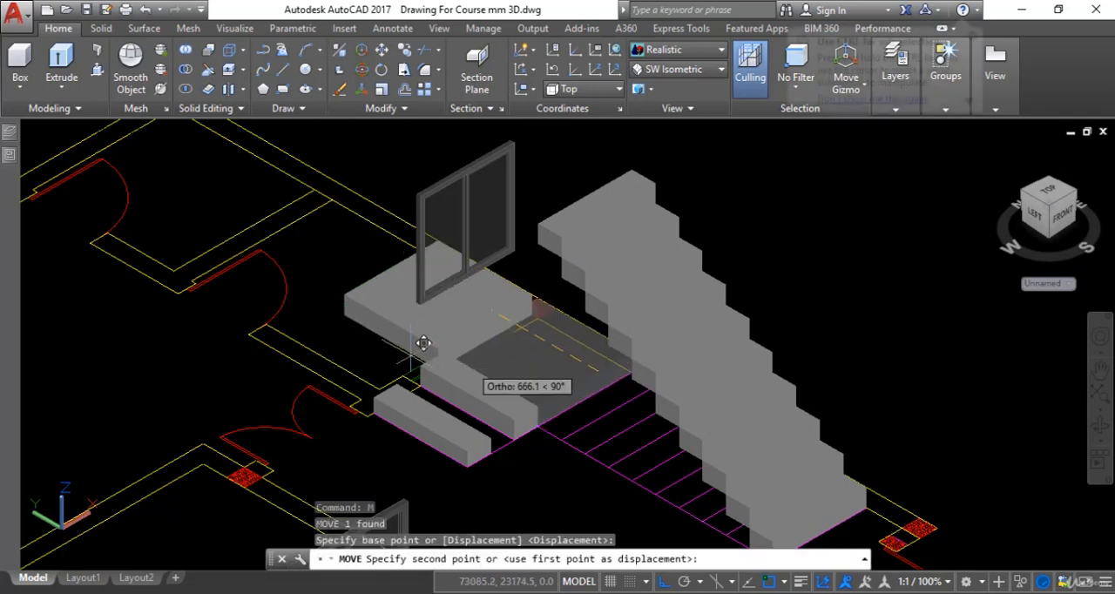
left_click(288, 444)
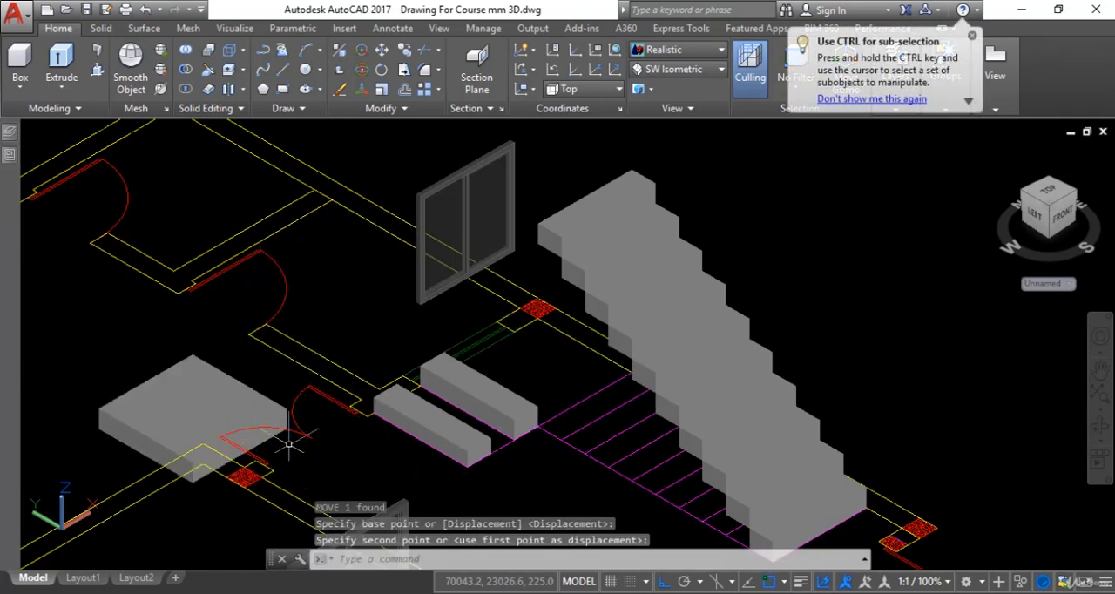
Move the landing box by its lower front corner onto the upper end of the main flight.
scroll(301, 436, "up", 3)
scroll(815, 335, "down", 4)
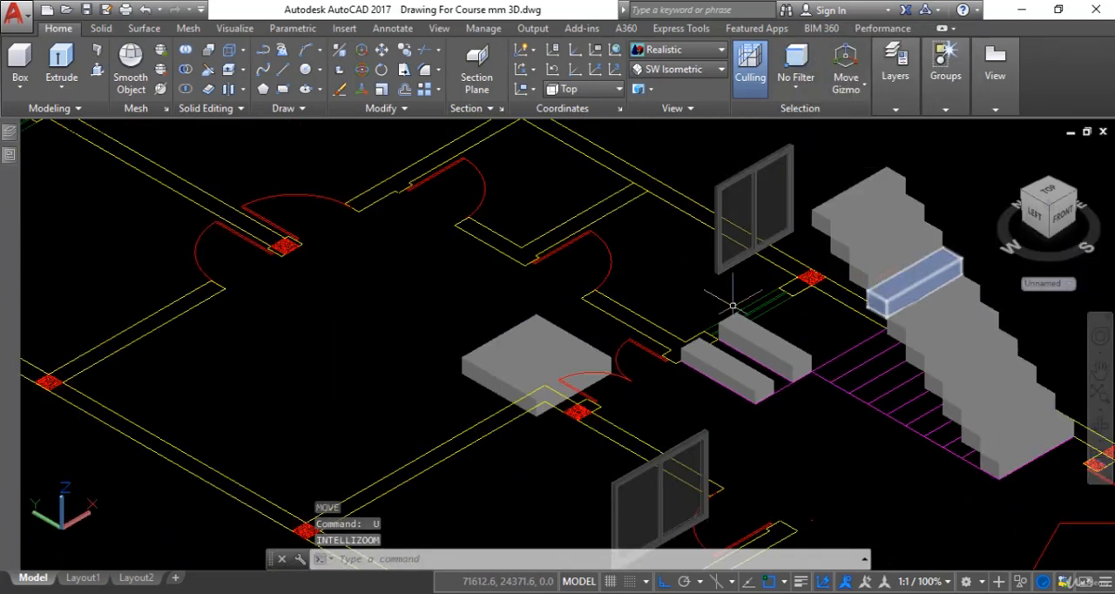
scroll(597, 375, "up", 5)
key("Escape")
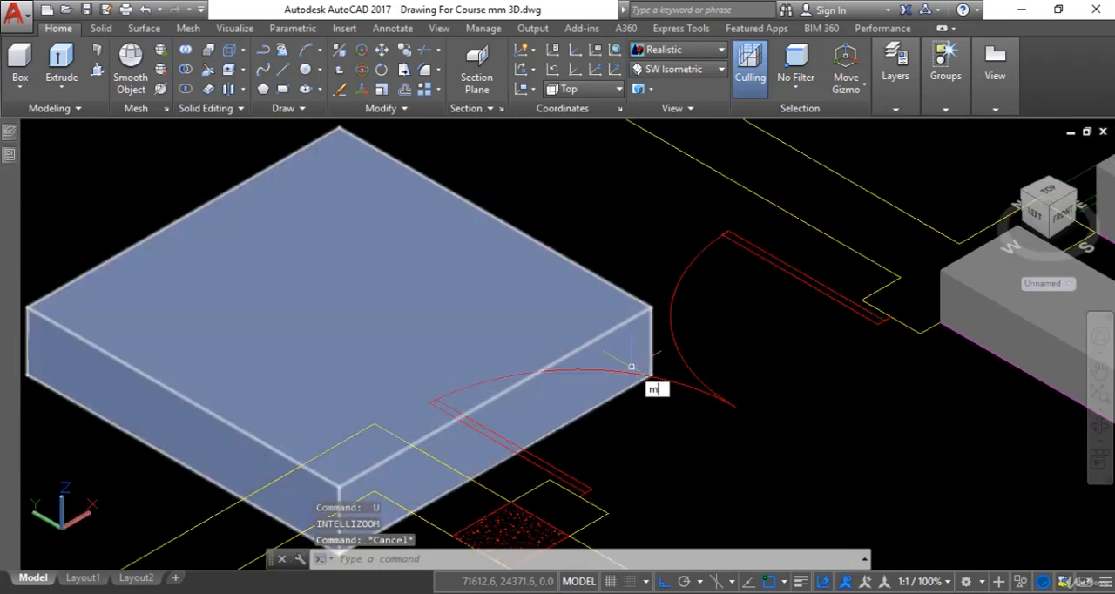
key("Return")
left_click(552, 328)
scroll(601, 383, "down", 4)
scroll(516, 410, "up", 3)
key("Return")
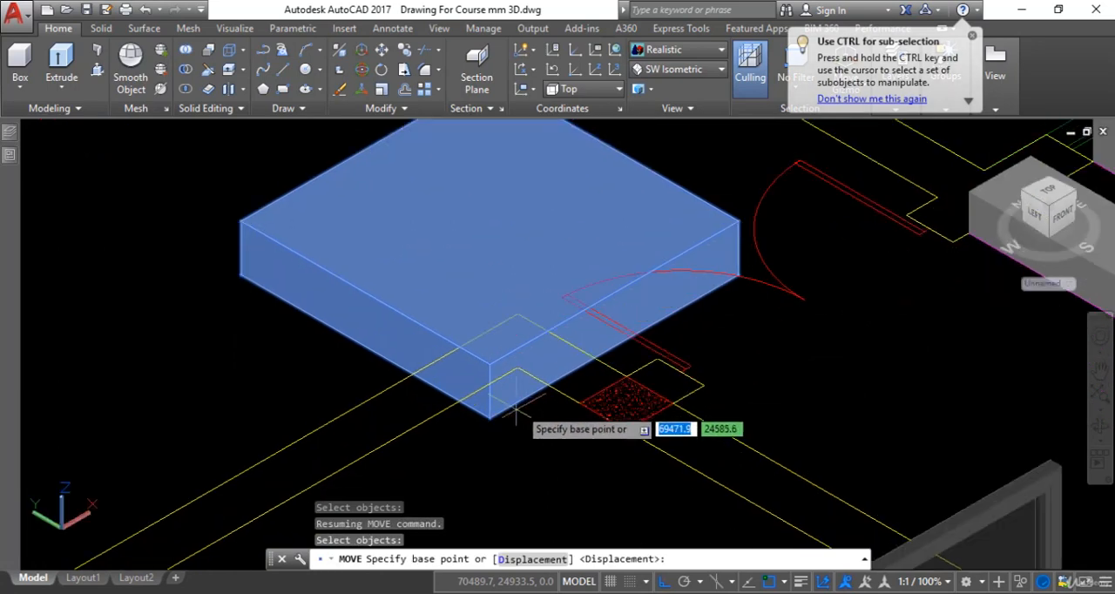
left_click(514, 408)
scroll(506, 401, "down", 4)
scroll(699, 276, "up", 2)
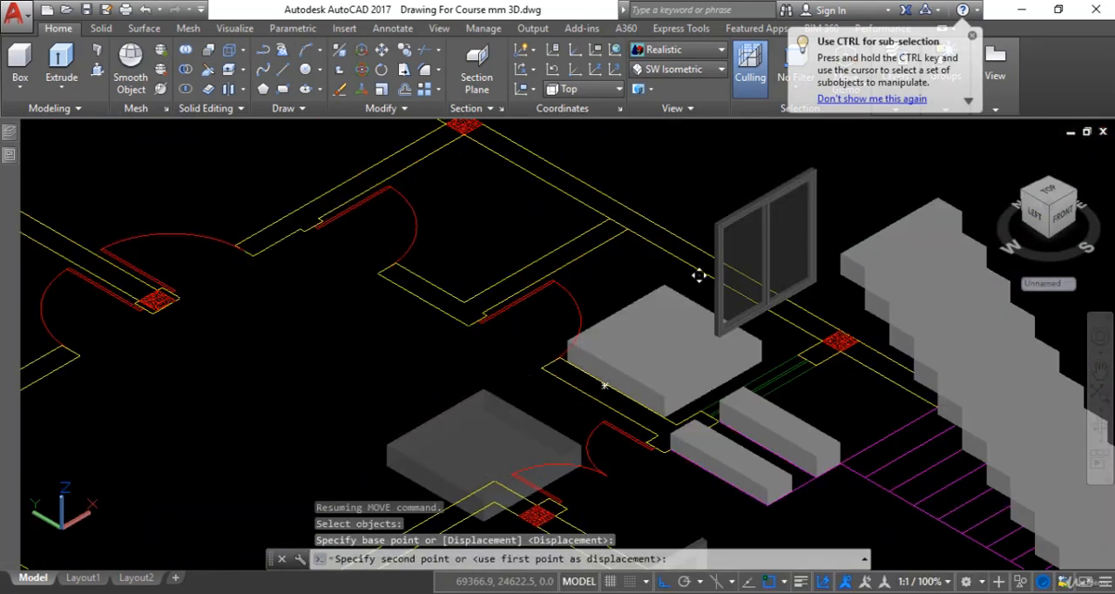
scroll(698, 275, "up", 2)
scroll(572, 346, "up", 3)
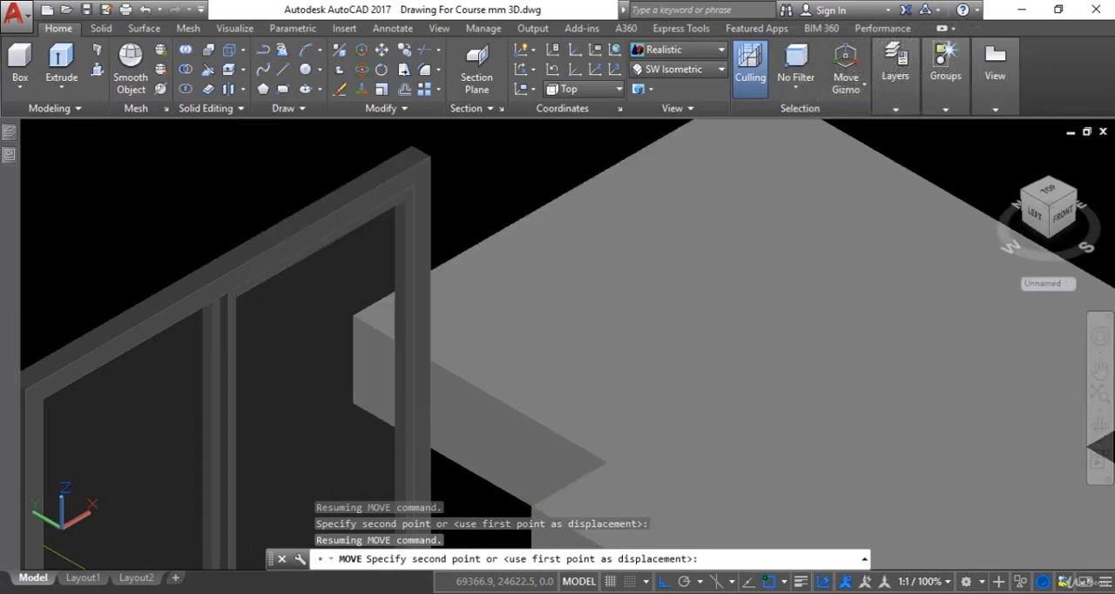
left_click(532, 506)
scroll(610, 478, "down", 4)
middle_click_drag(611, 478, 649, 251)
scroll(625, 335, "down", 4)
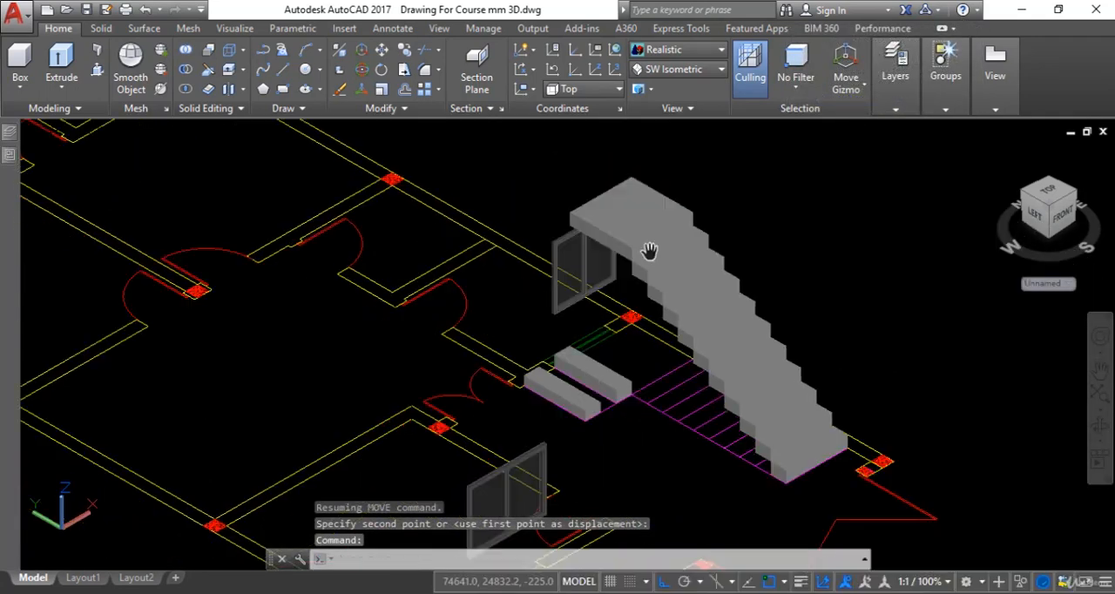
Move the 225 mm high step box by its lower rear corner to the upper front corner of the raised landing.
scroll(618, 383, "up", 3)
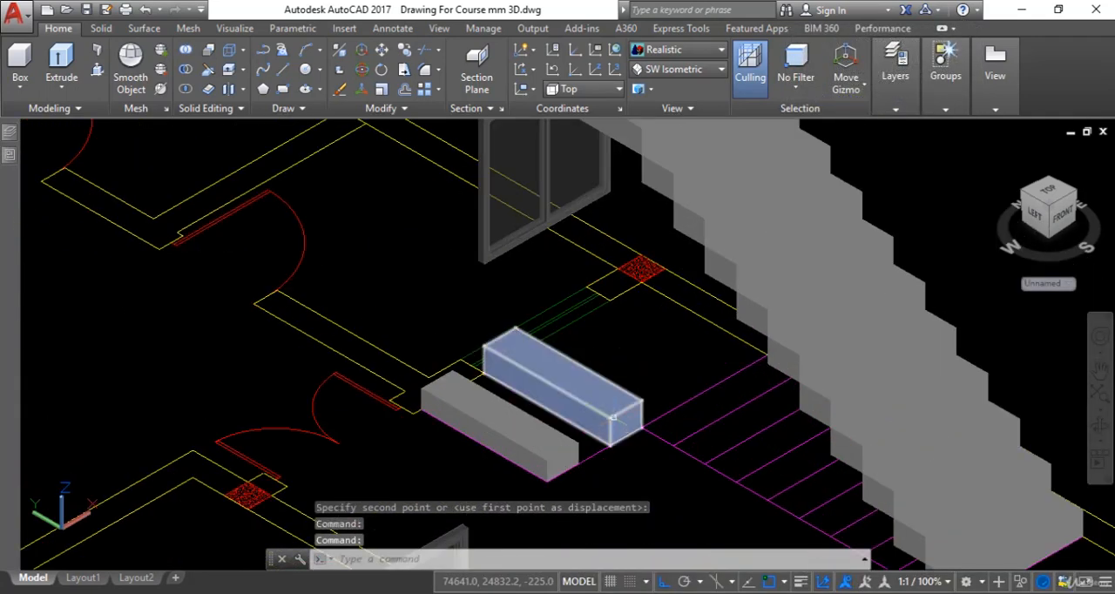
left_click(613, 418)
key("Return")
scroll(640, 436, "up", 3)
left_click(651, 422)
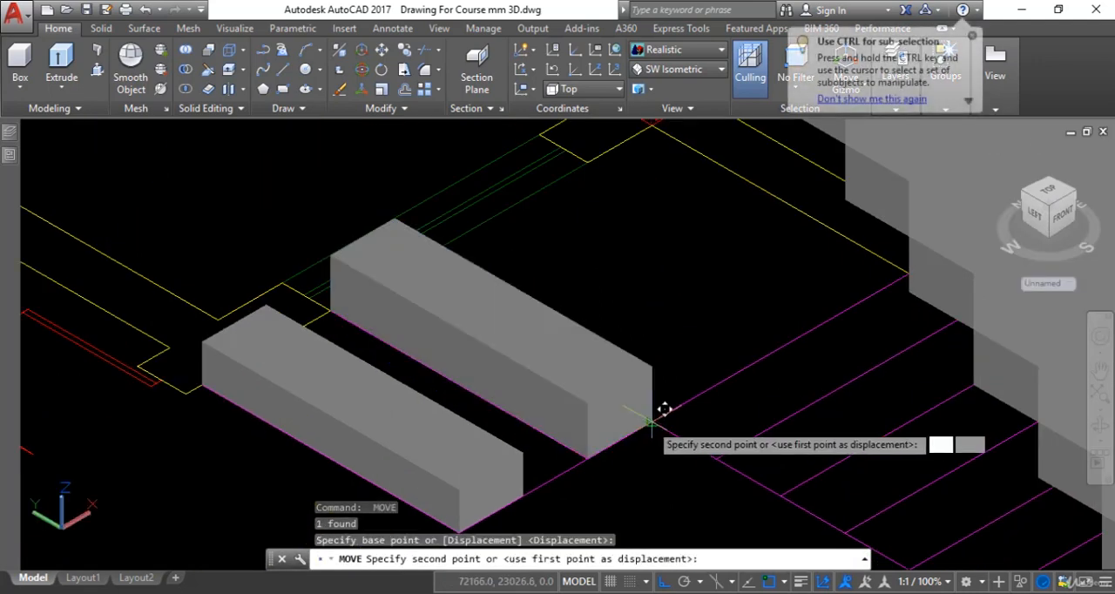
scroll(652, 412, "down", 4)
middle_click_drag(624, 311, 575, 409)
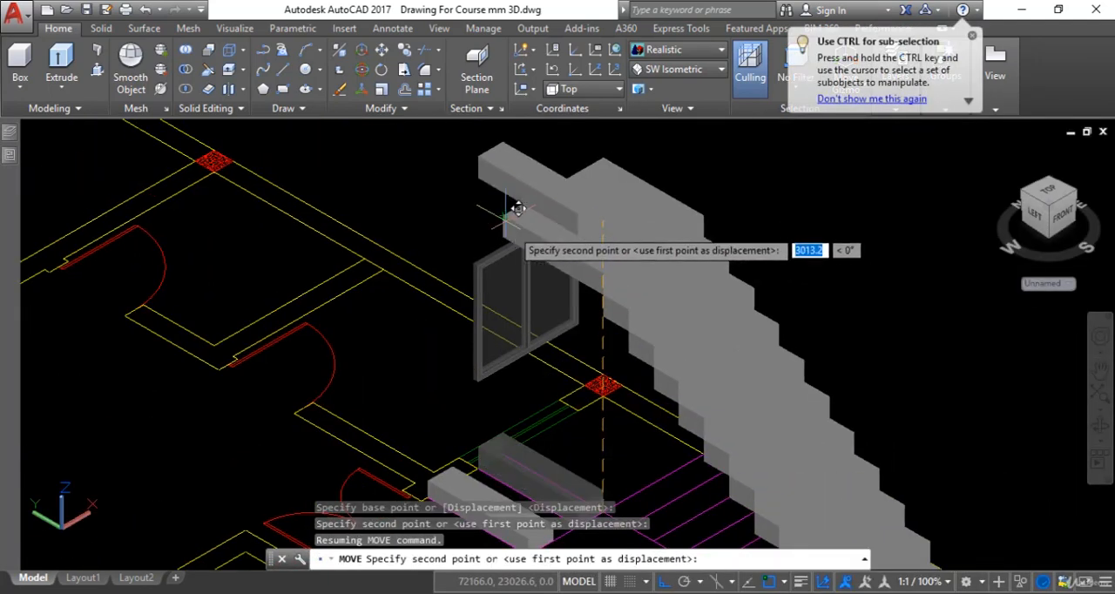
scroll(597, 250, "up", 5)
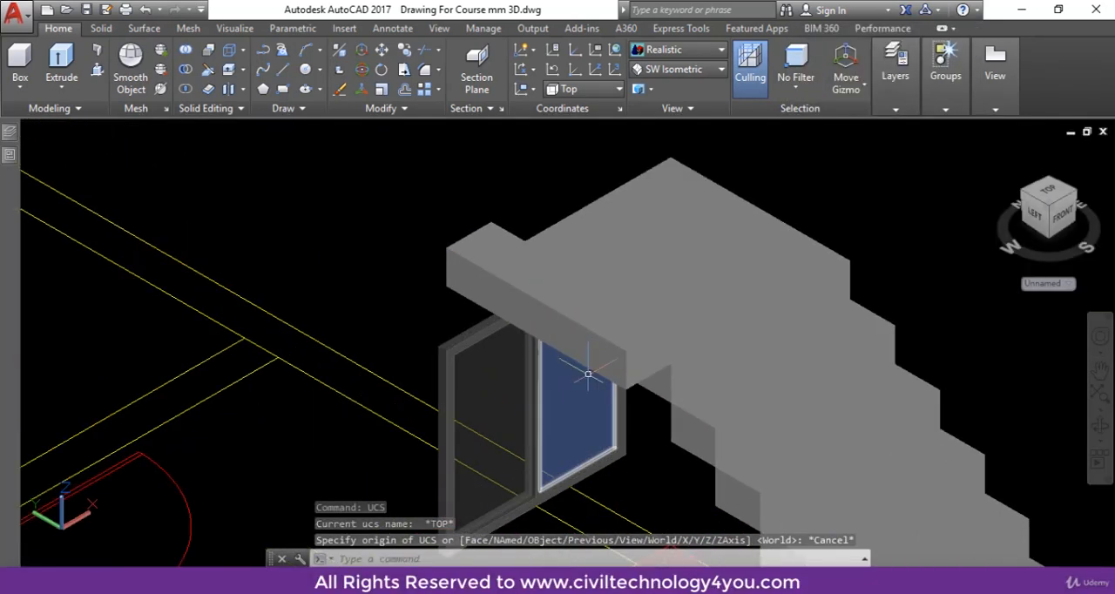
left_click(638, 350)
type("c")
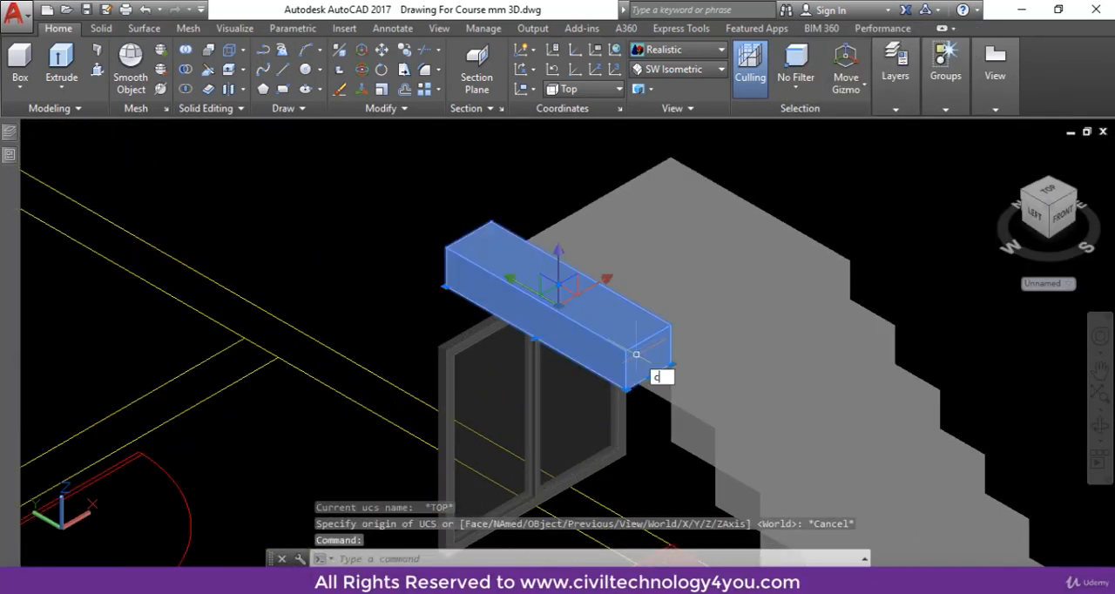
type("o")
key("Return")
left_click(669, 366)
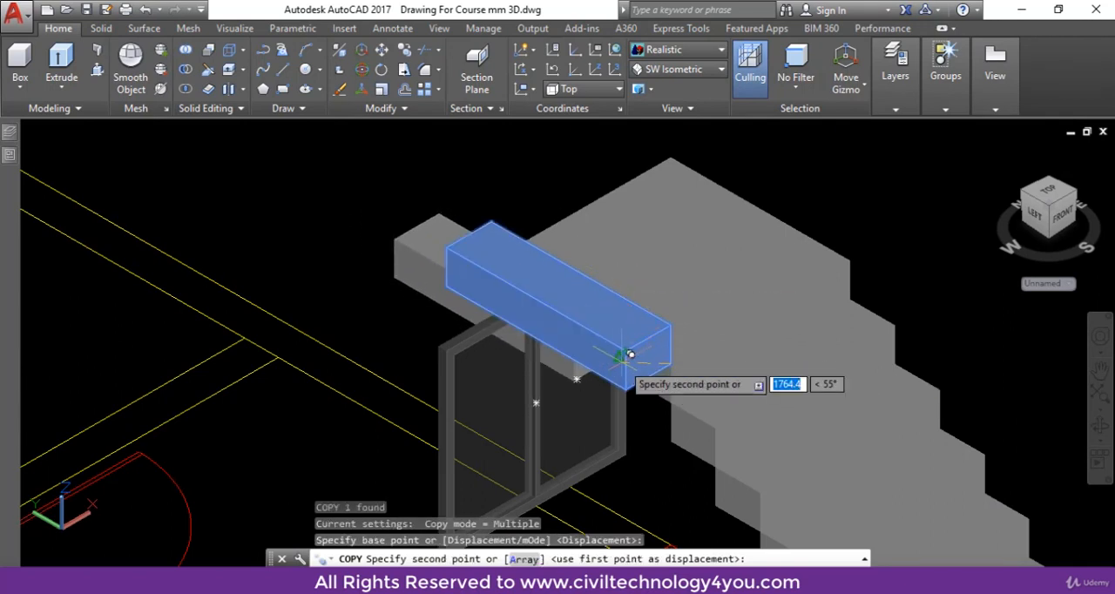
key("F8")
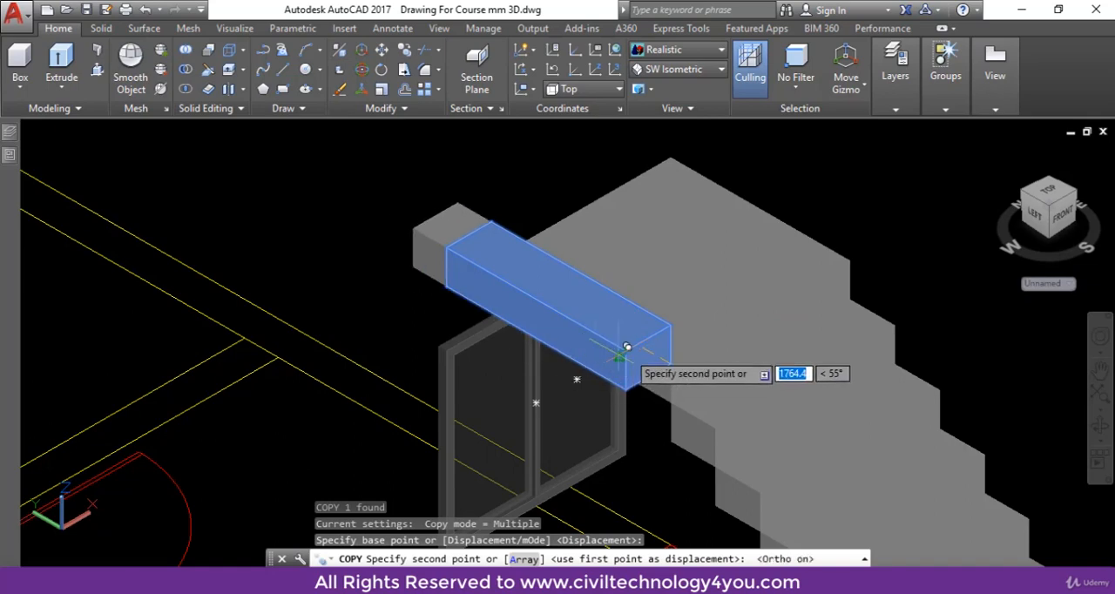
key("Escape")
scroll(601, 374, "down", 2)
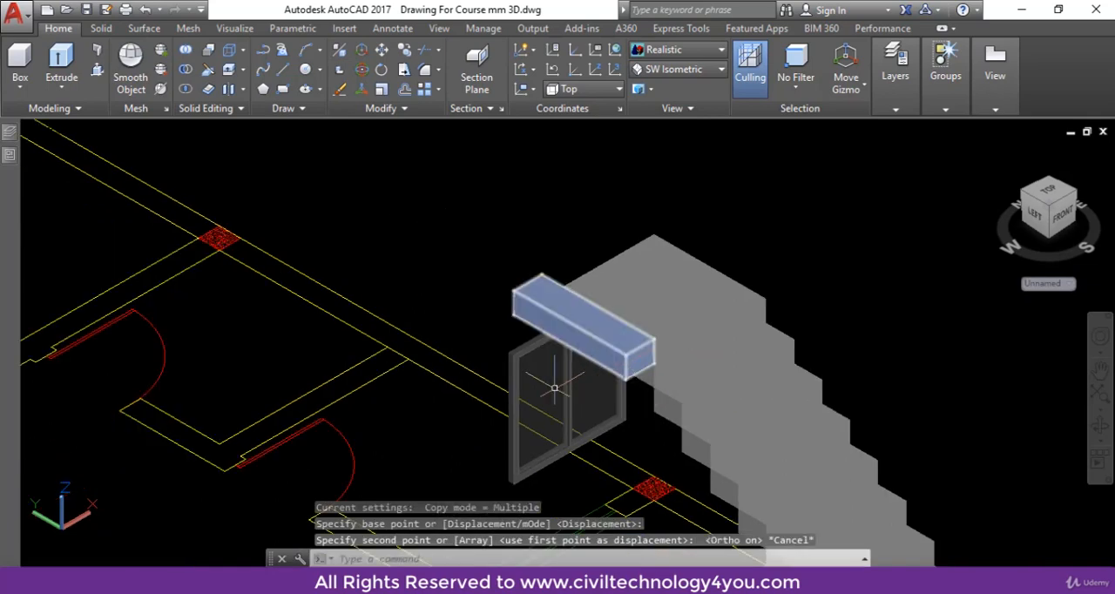
key("Escape")
key("Escape")
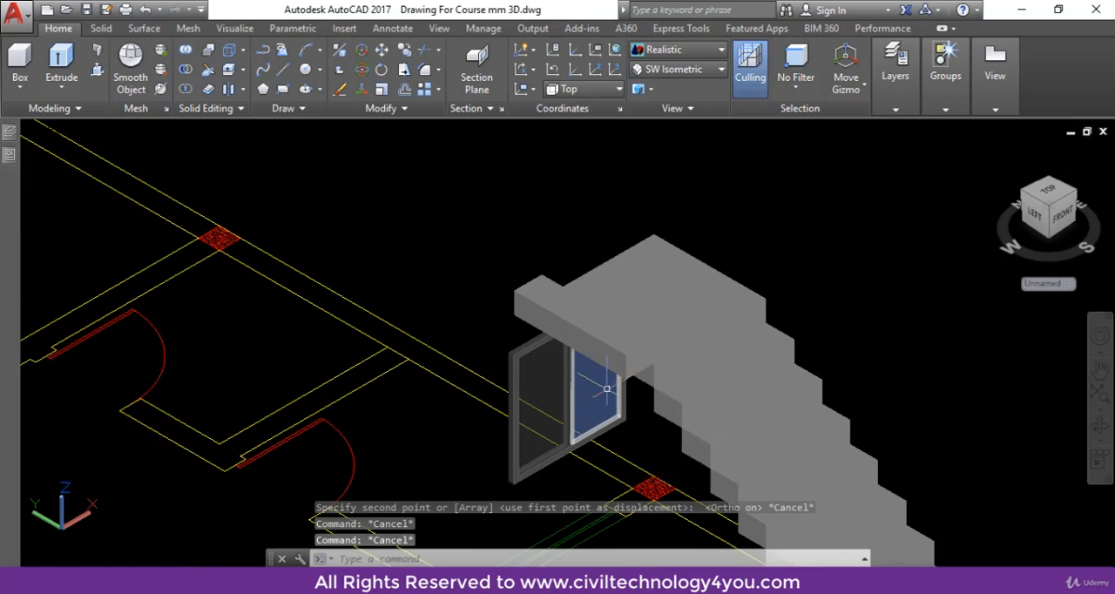
Define a UCS with its origin at the upper step's lower front corner, X along the lower side edge and Y up the vertical edge.
scroll(604, 386, "down", 4)
scroll(604, 372, "up", 2)
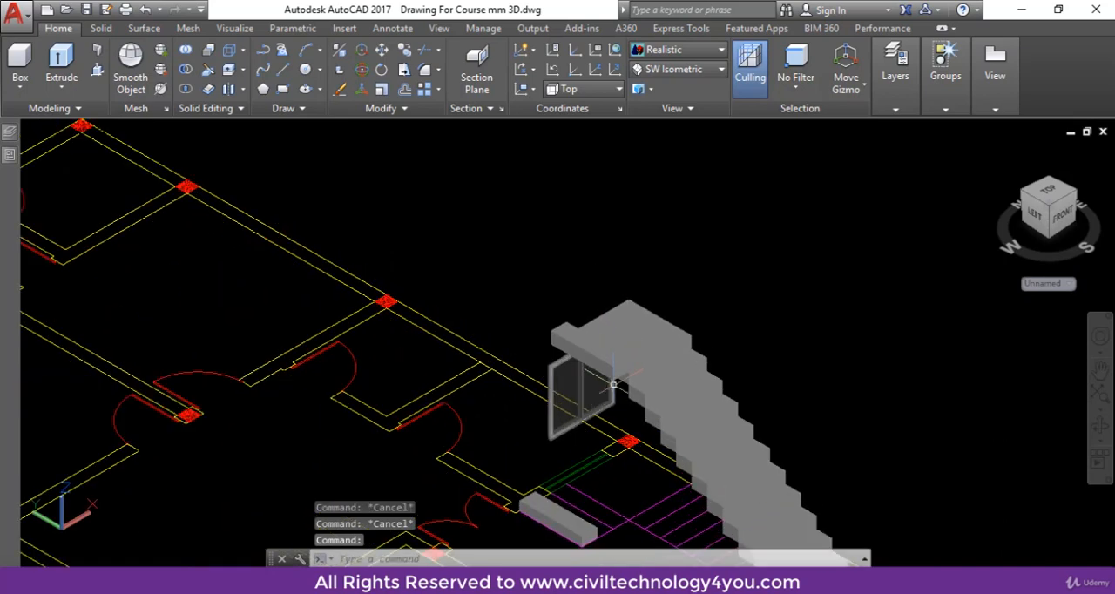
mouse_move(614, 384)
type("UCS")
key("Return")
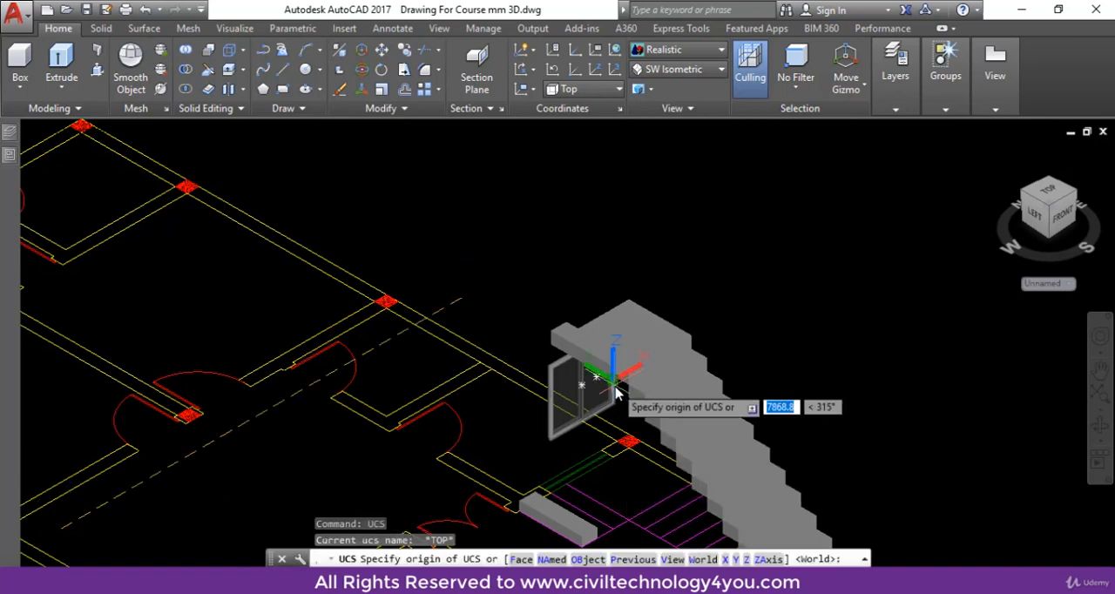
scroll(614, 376, "up", 4)
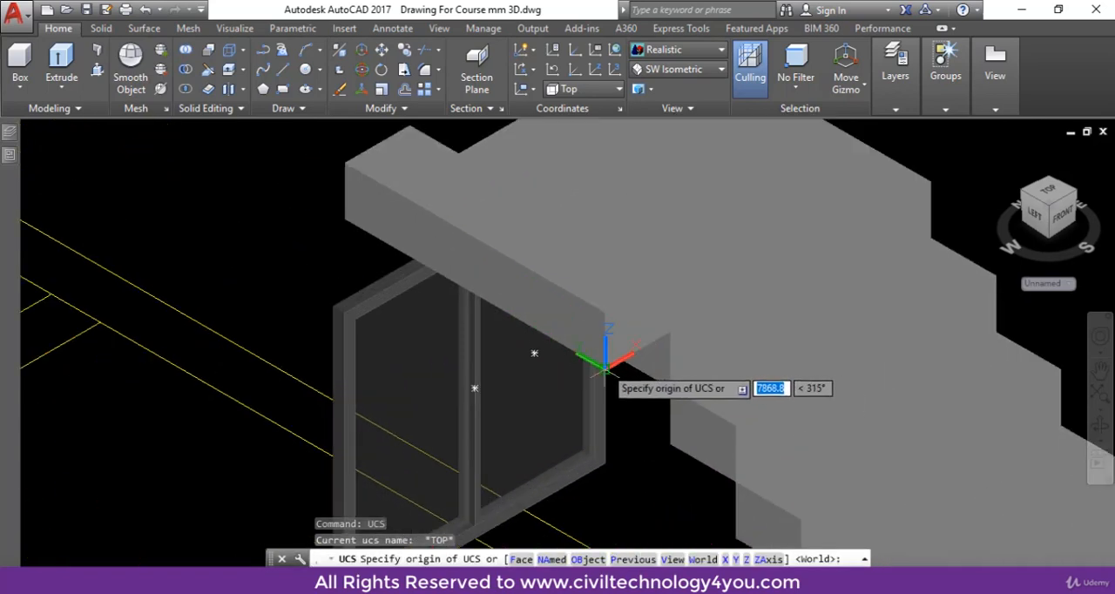
left_click(605, 371)
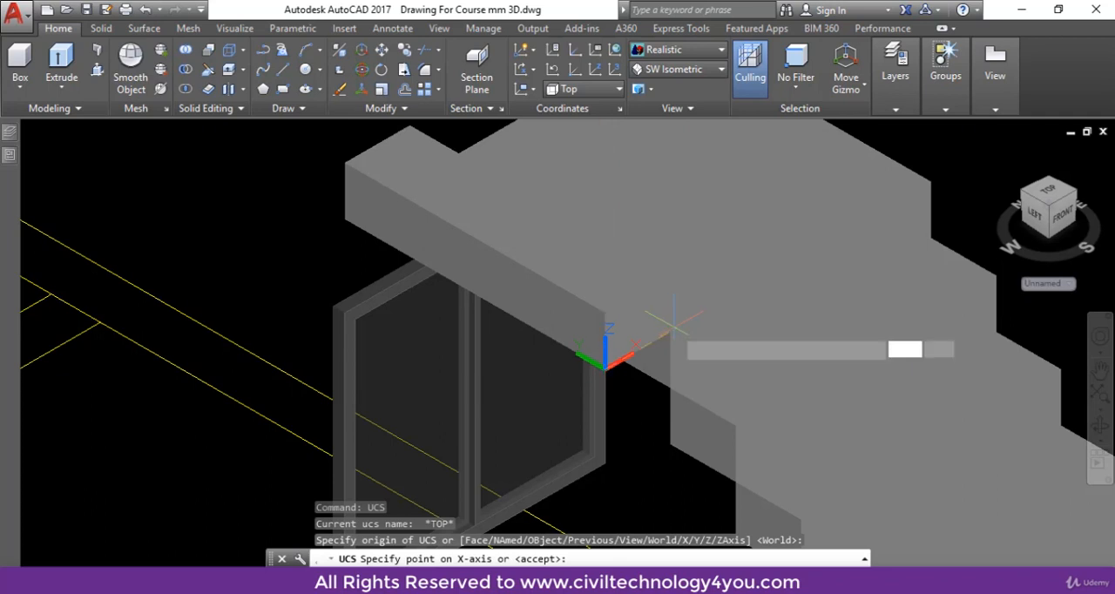
left_click(674, 323)
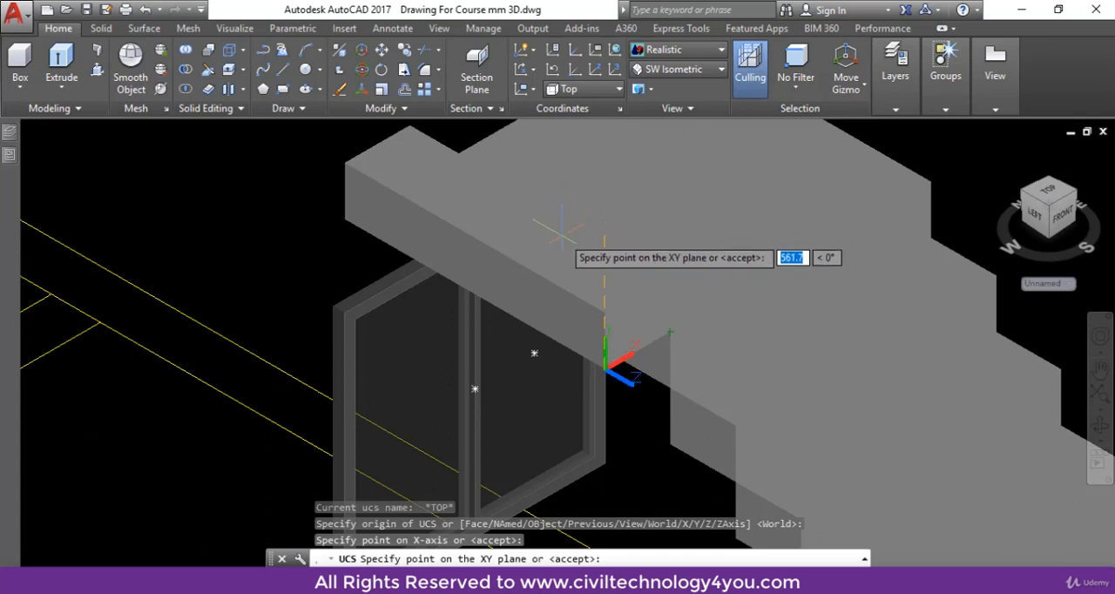
left_click(605, 312)
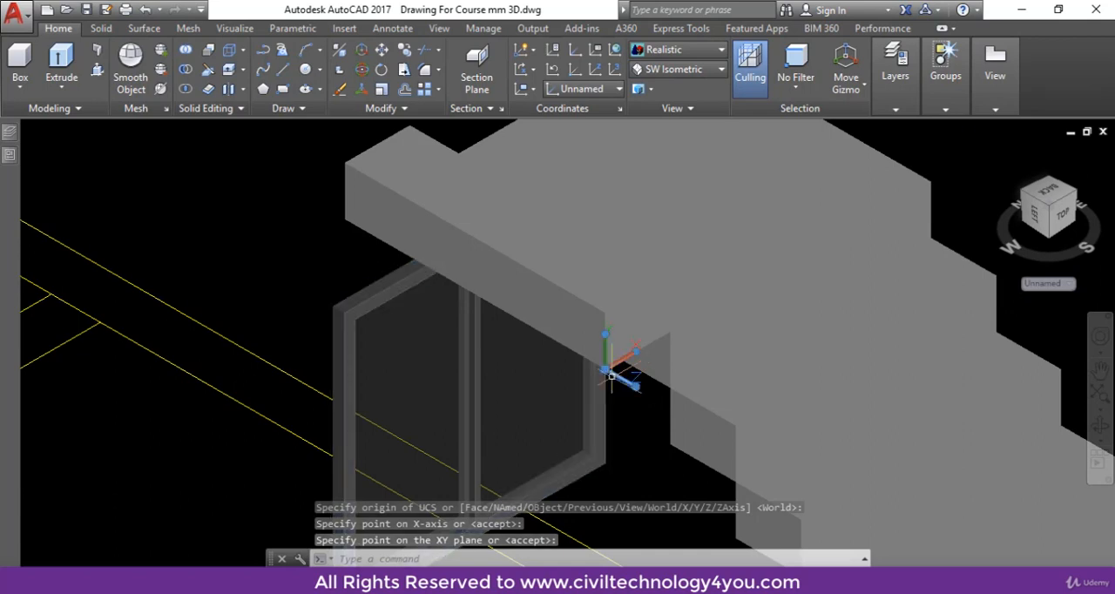
Move the UCS origin away from the step box to an empty area of the drawing.
left_click(605, 370)
left_click(178, 501)
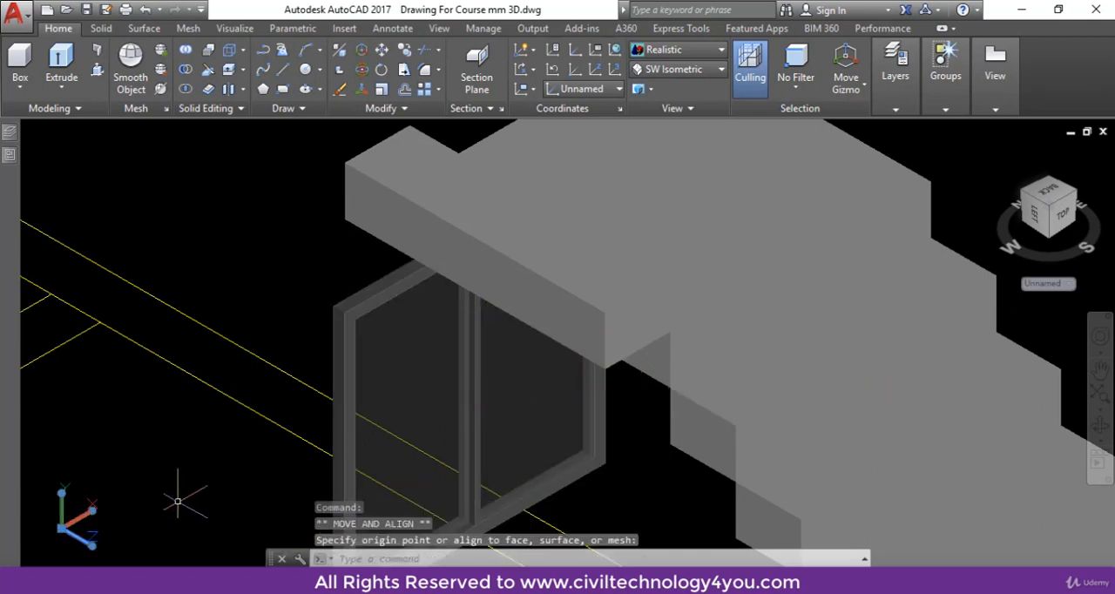
key("Escape")
Copy the step box on the landing from its lower rear corner to its own upper front corner to form the second step.
scroll(406, 413, "down", 3)
scroll(451, 373, "up", 2)
type("c")
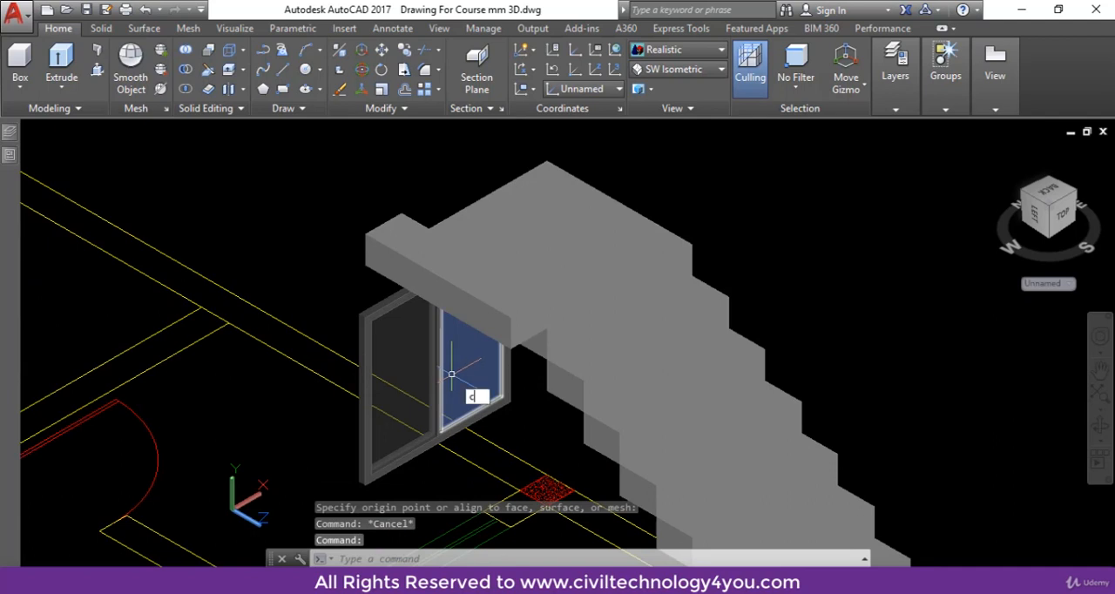
type("o")
key("Return")
left_click(503, 324)
key("Return")
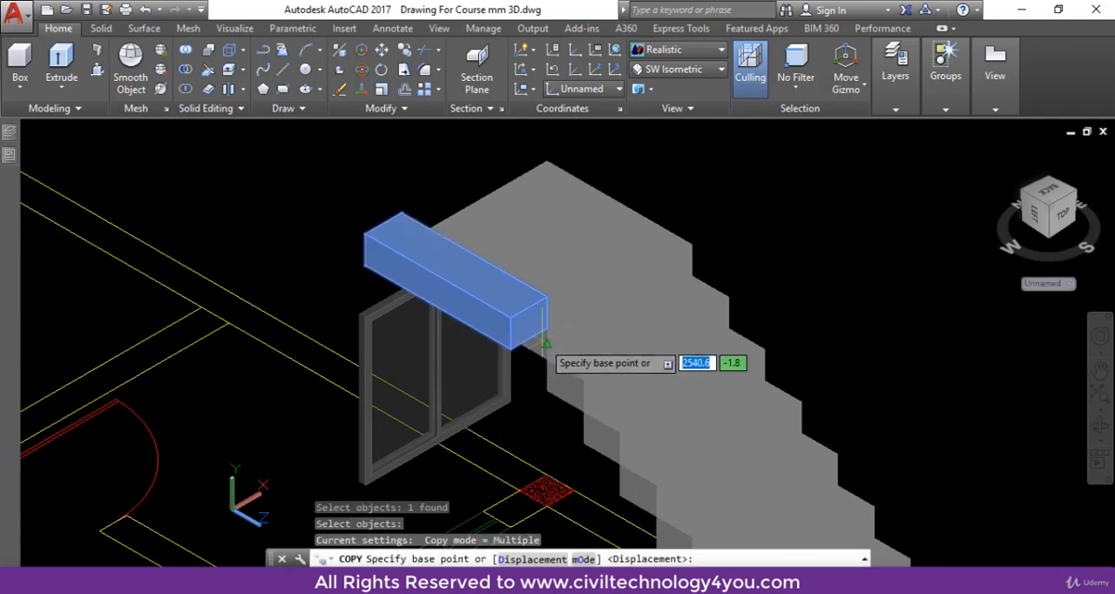
scroll(547, 327, "up", 3)
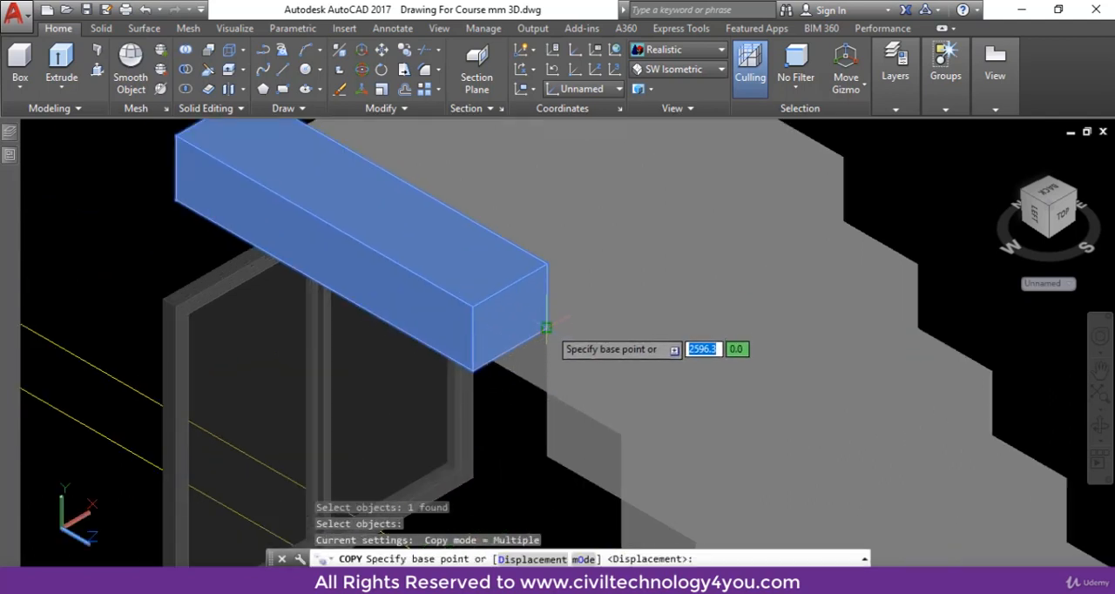
left_click(472, 306)
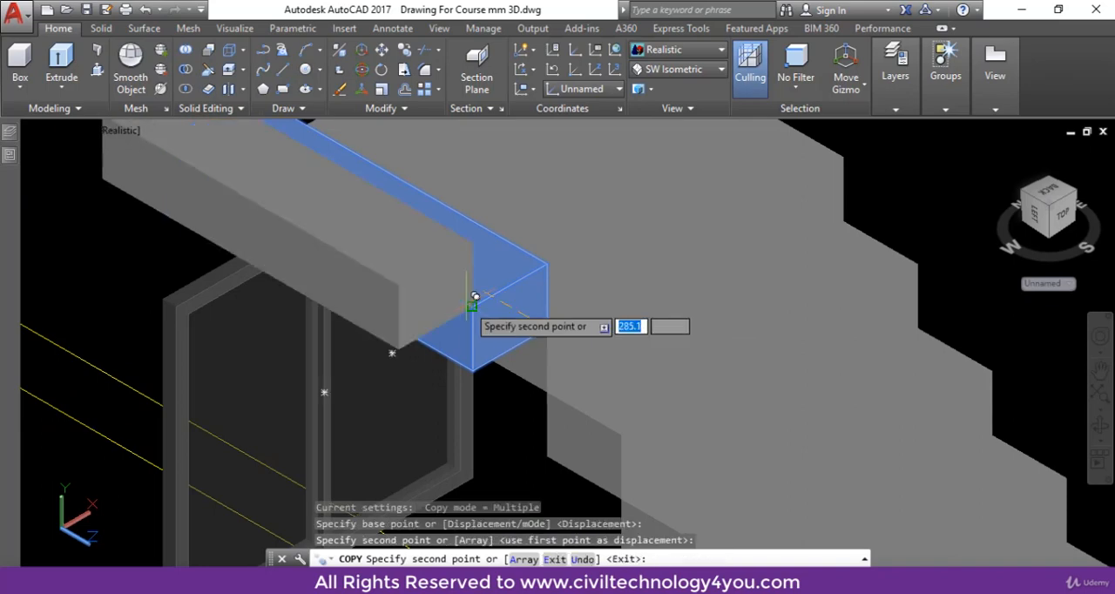
scroll(510, 326, "down", 5)
middle_click_drag(505, 324, 507, 301)
scroll(506, 301, "up", 2)
key("Escape")
scroll(506, 306, "down", 3)
key("Escape")
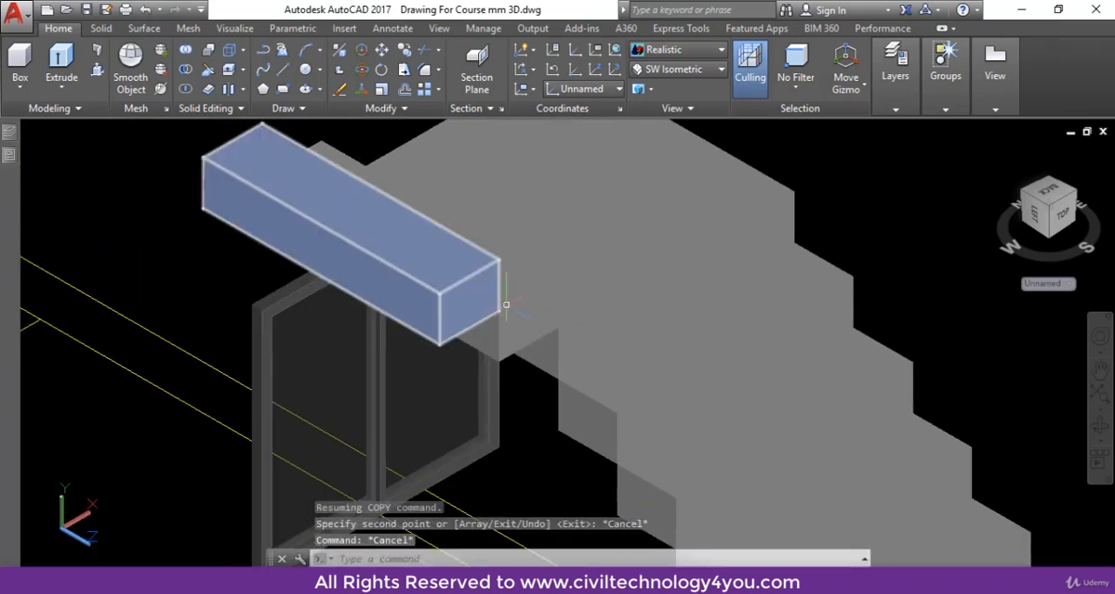
Move the remaining step box from the stair plan by its lower rear corner to the upper front corner of the second step.
middle_click_drag(505, 444, 499, 388)
middle_click_drag(468, 486, 460, 435)
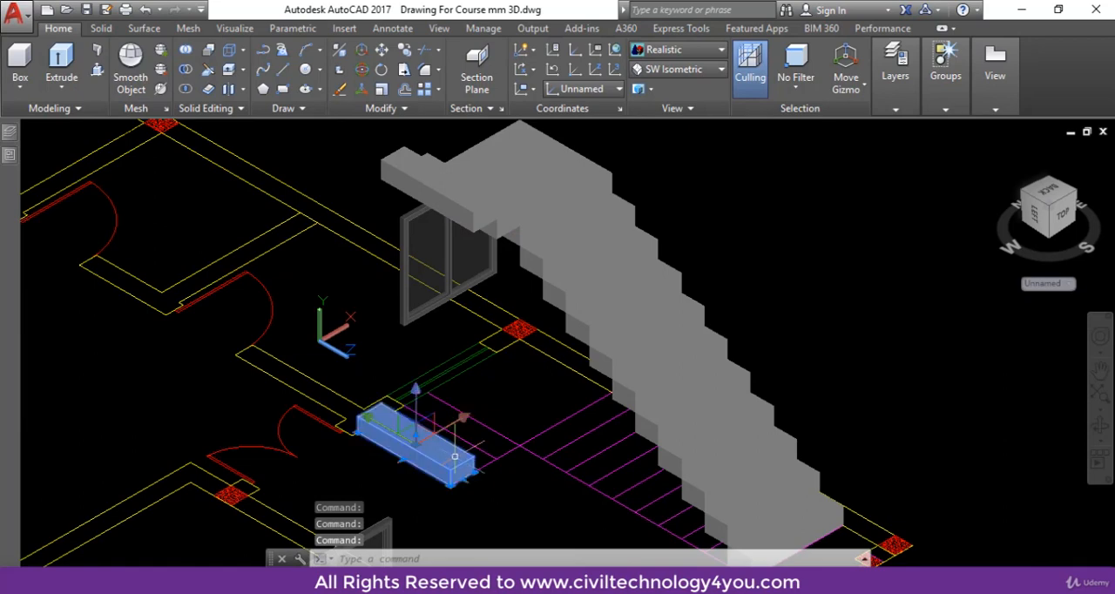
type("M")
key("Return")
scroll(473, 456, "up", 5)
left_click(449, 471)
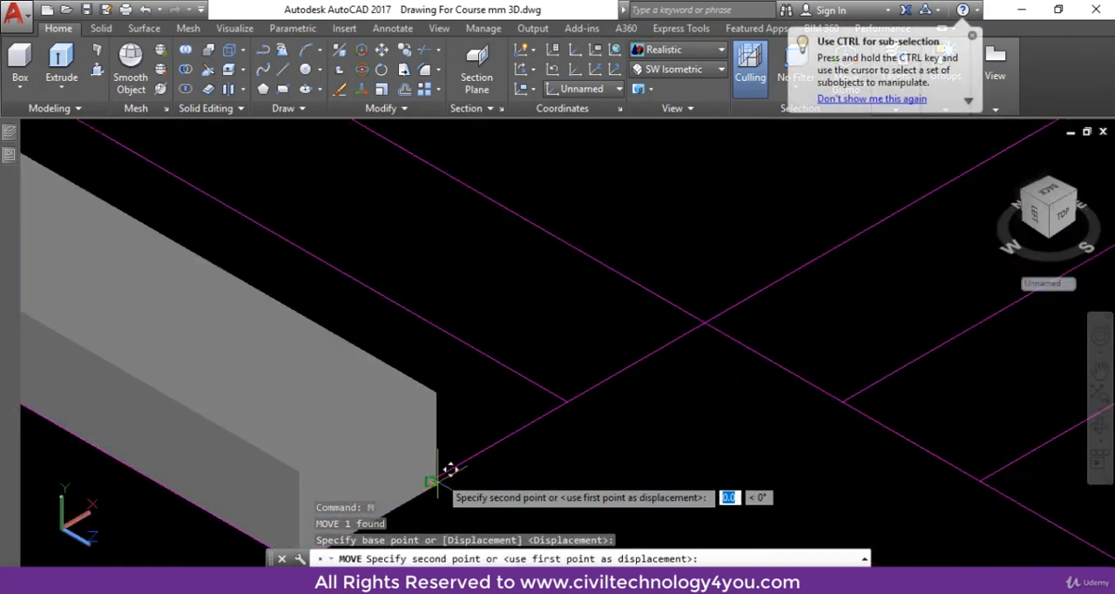
scroll(480, 414, "down", 6)
middle_click_drag(524, 309, 523, 476)
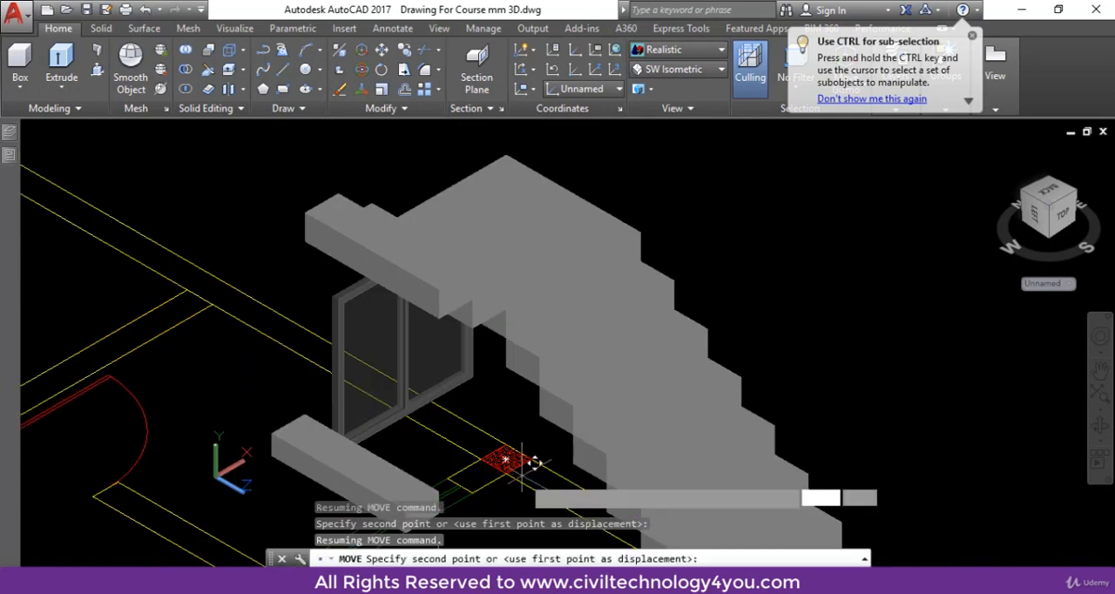
scroll(514, 460, "up", 5)
scroll(533, 346, "down", 5)
left_click(534, 346)
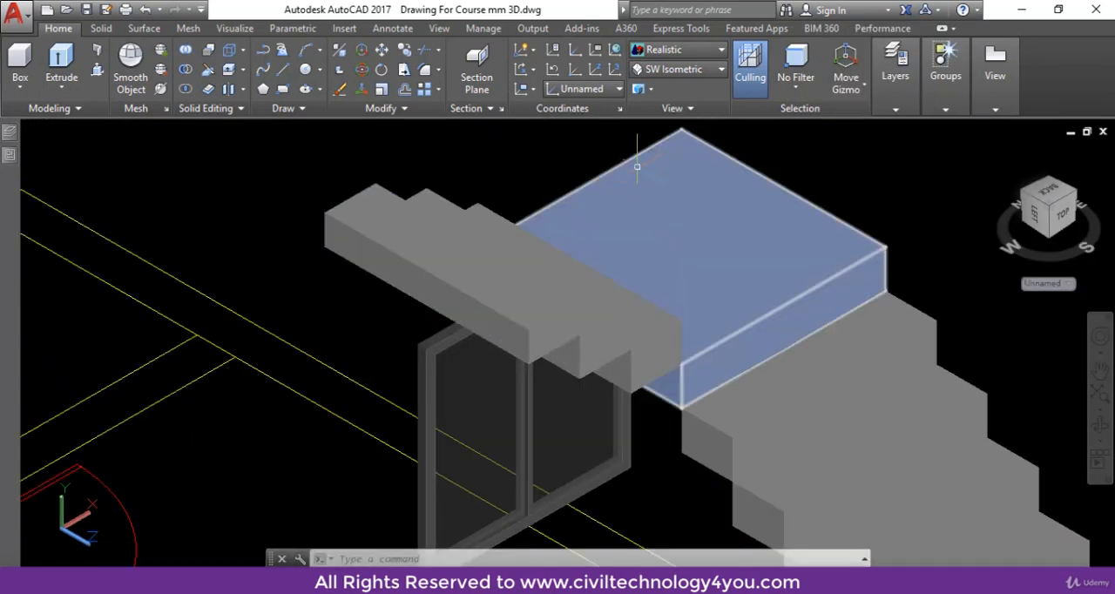
Switch to the SE Isometric view and examine the whole staircase from that side.
left_click(684, 69)
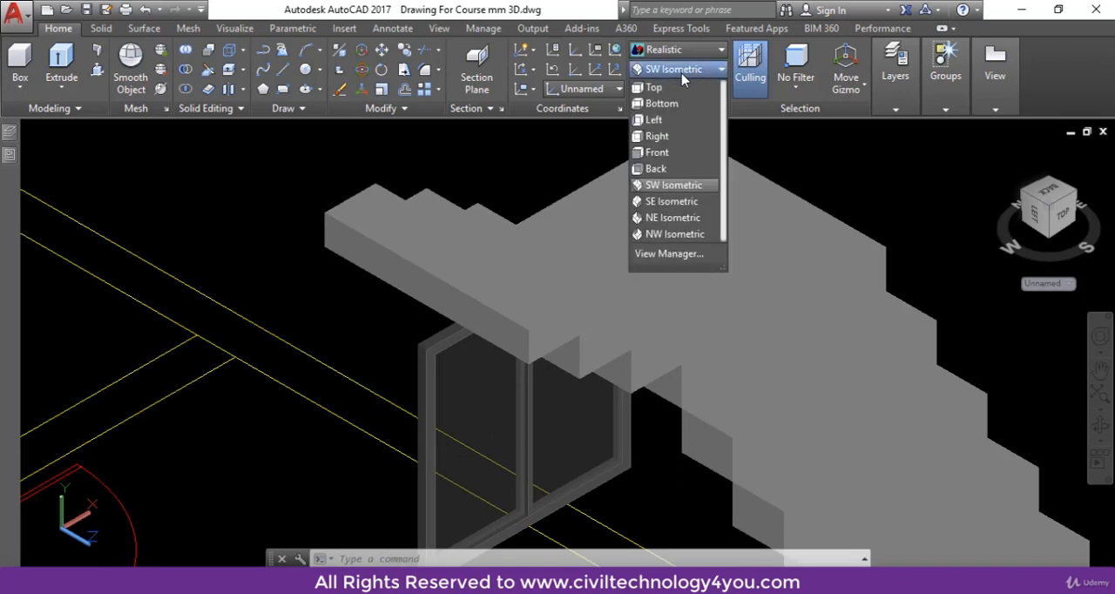
left_click(683, 202)
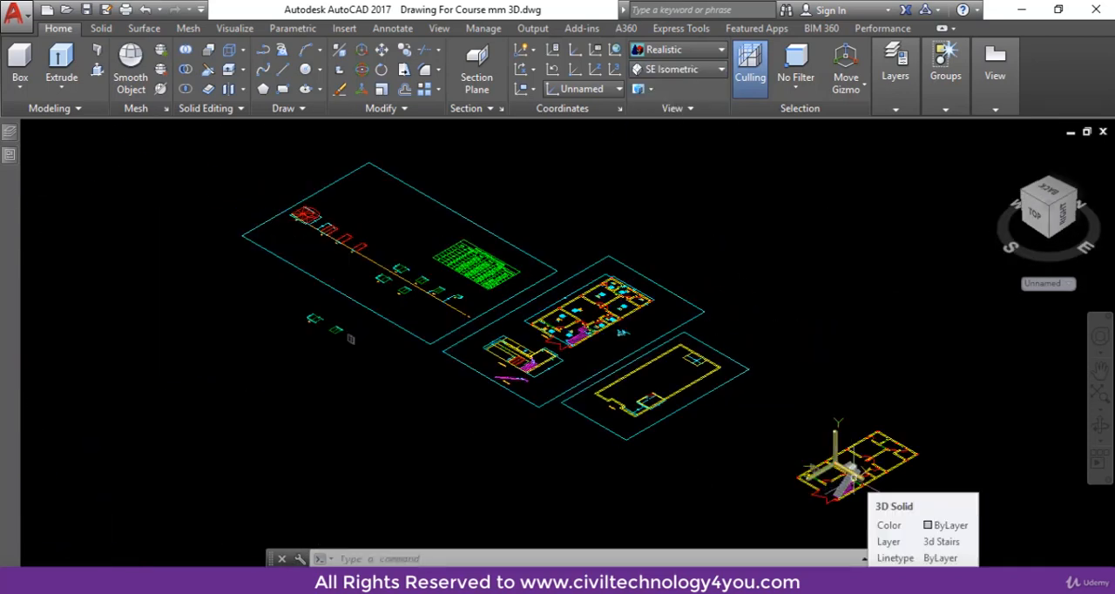
scroll(854, 475, "up", 10)
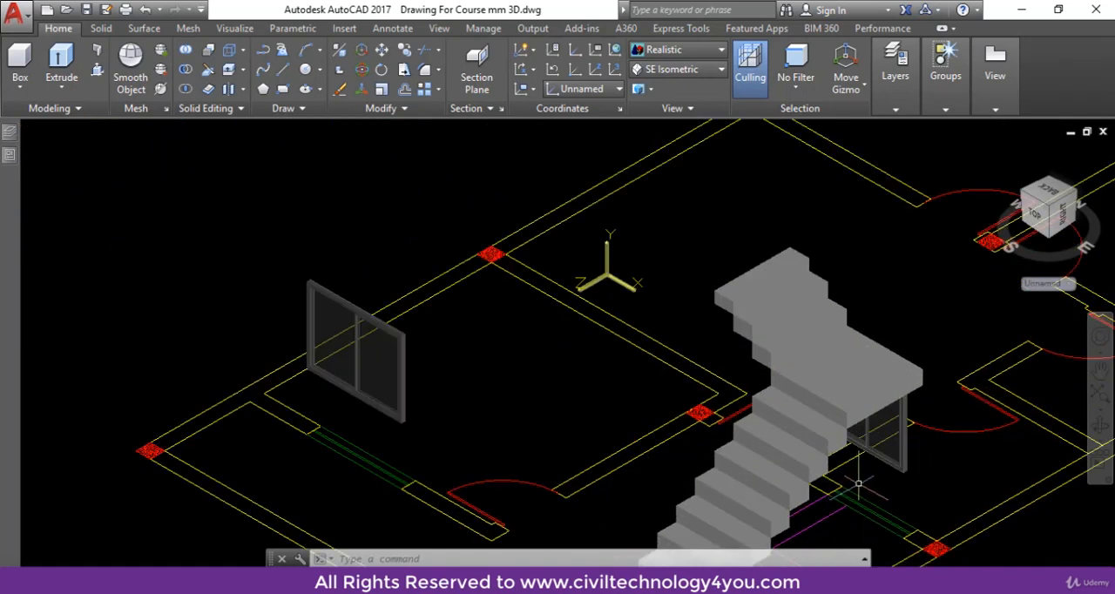
scroll(735, 205, "down", 6)
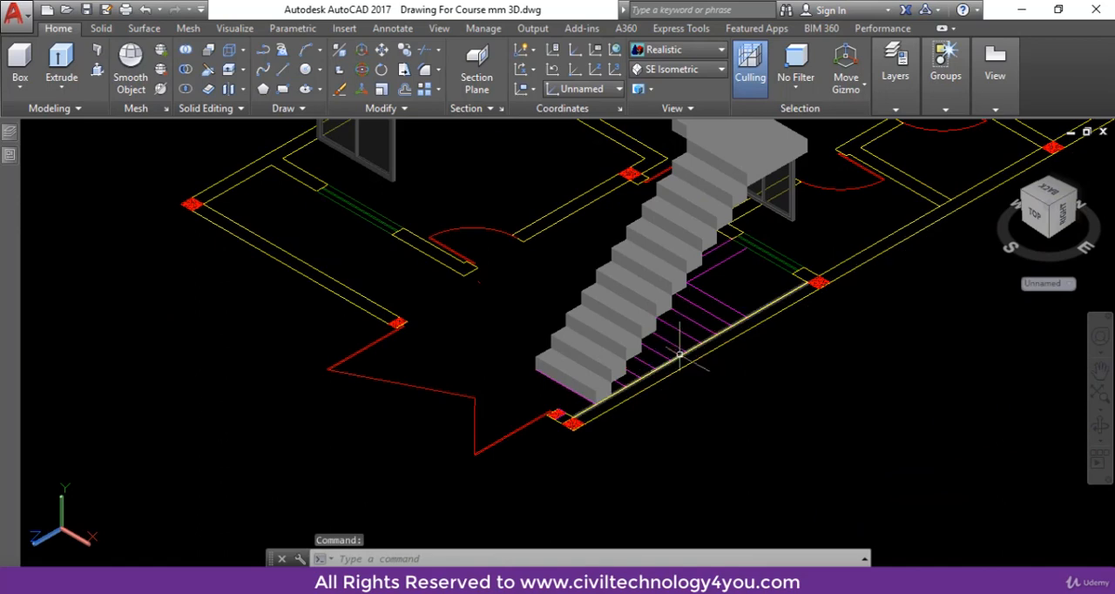
mouse_move(680, 353)
middle_mouse_down()
mouse_move(680, 410)
mouse_move(699, 434)
middle_mouse_up()
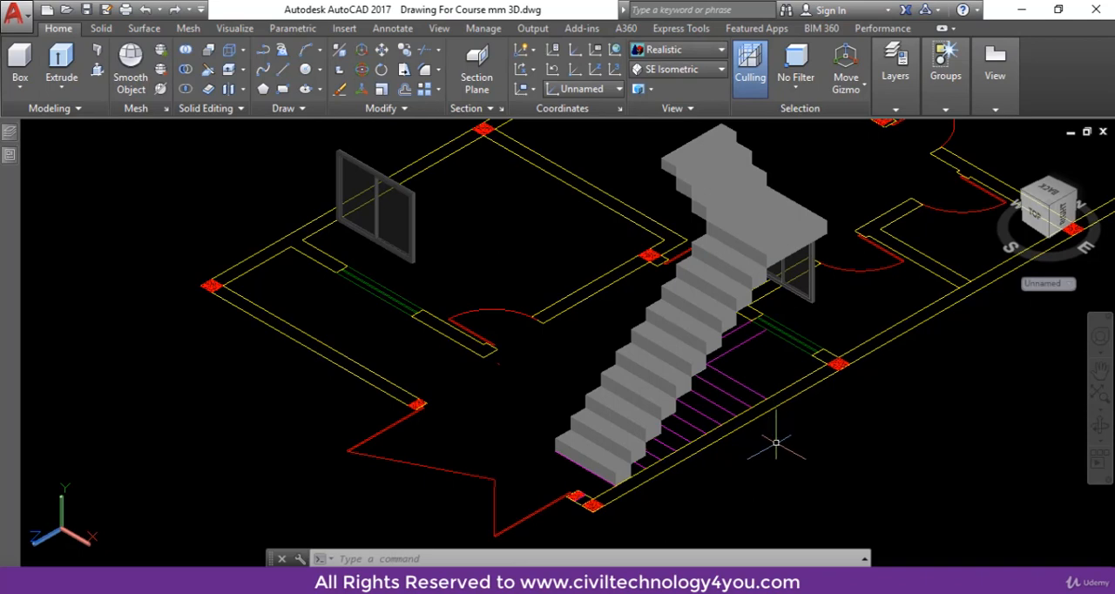
Turn on all layers with LAYON and inspect how the upper flight meets the building walls.
type("yon")
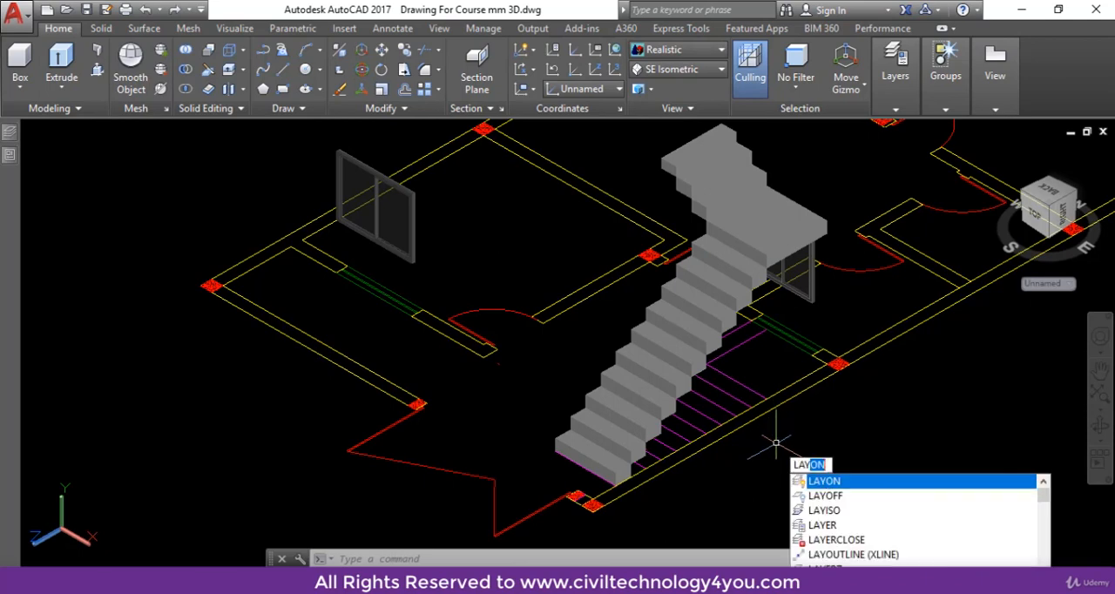
key("Return")
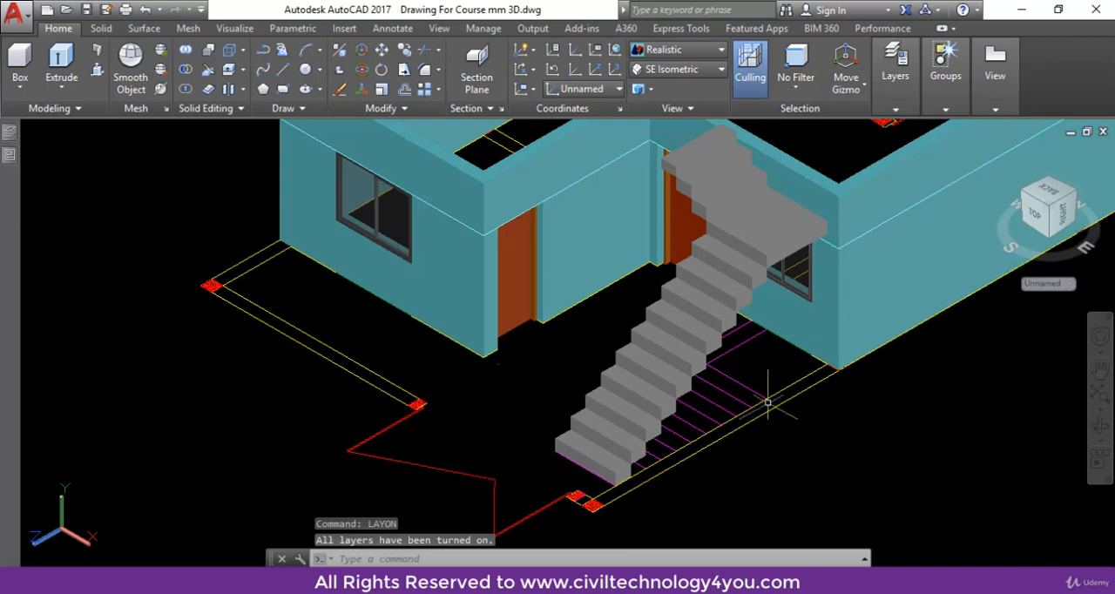
scroll(752, 302, "up", 6)
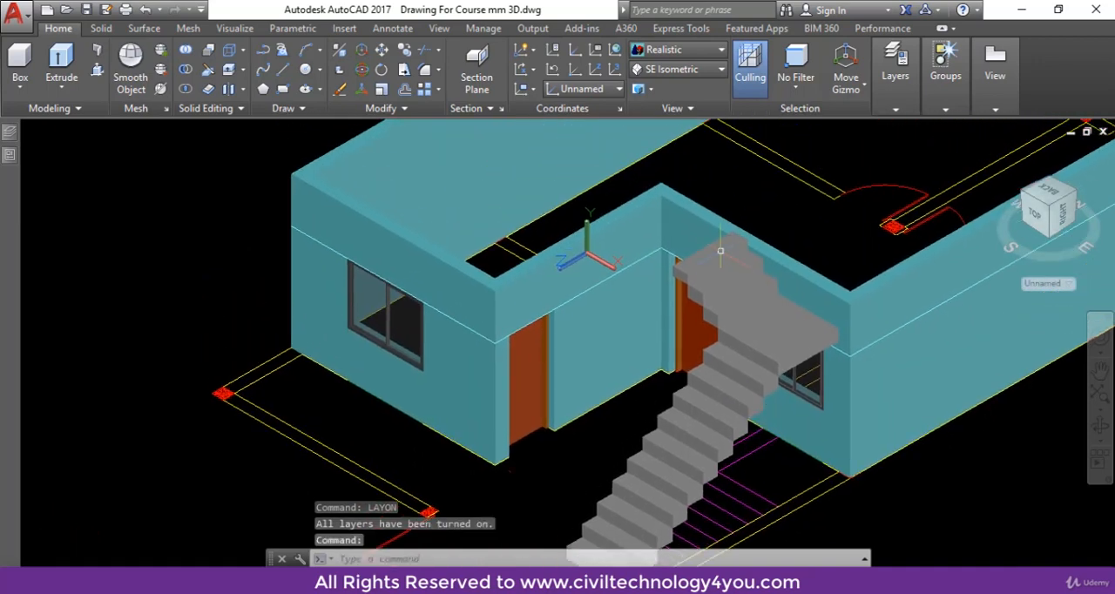
scroll(738, 236, "up", 3)
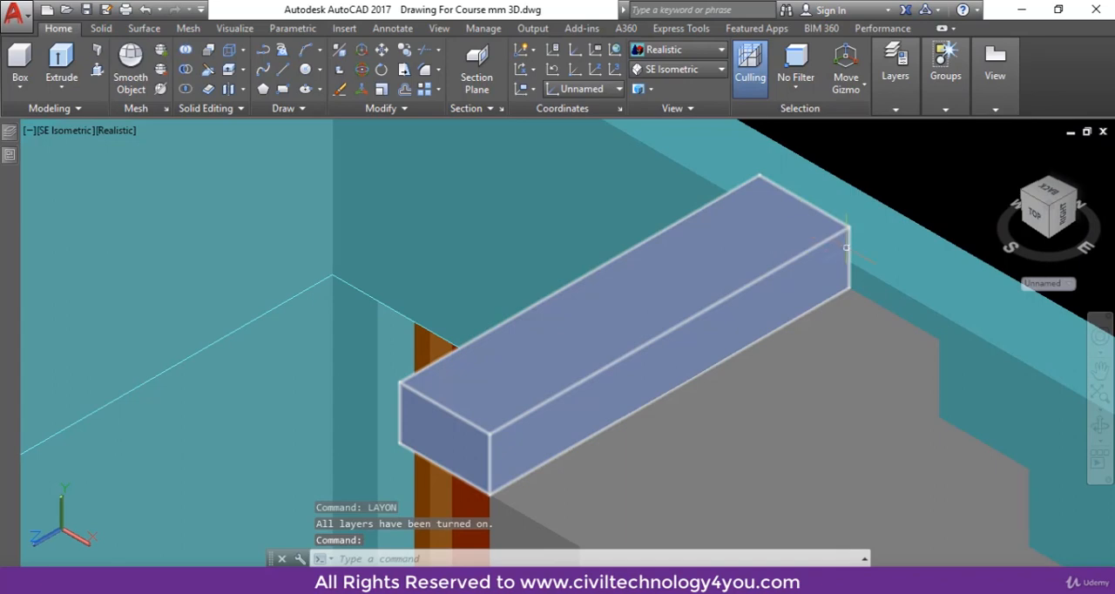
scroll(836, 224, "down", 6)
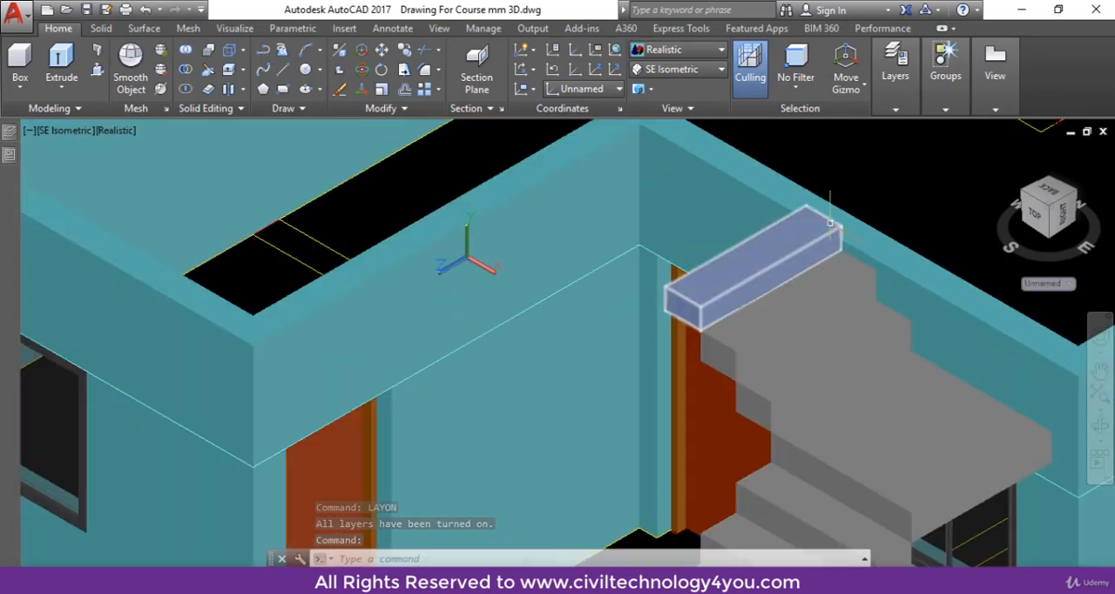